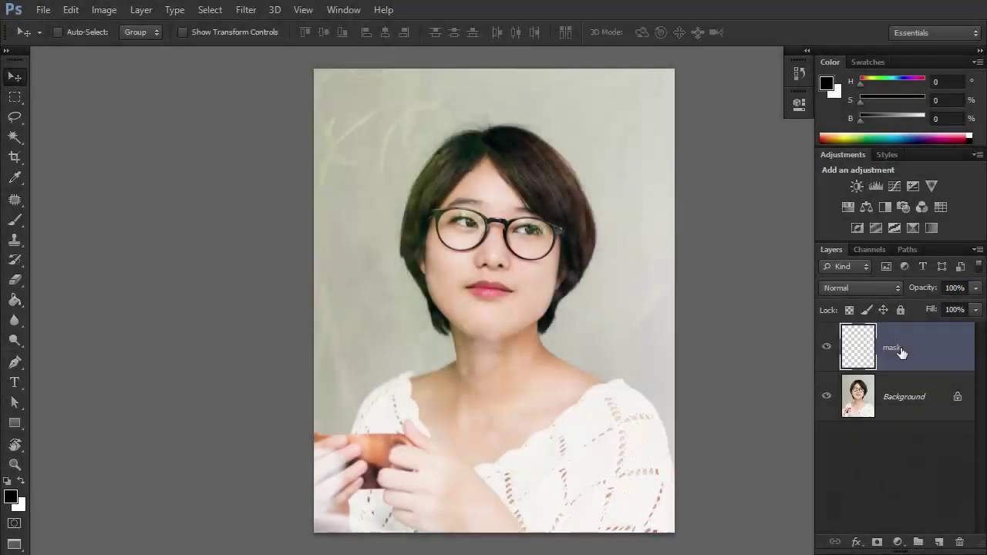
Paint a black silhouette over the head and shoulders, then select the Background layer.
{"action": "key", "text": "b"}
{"action": "mouse_move", "coordinate": [432, 170]}
{"action": "left_mouse_down"}
{"action": "mouse_move", "coordinate": [509, 316]}
{"action": "mouse_move", "coordinate": [425, 381]}
{"action": "mouse_move", "coordinate": [524, 459]}
{"action": "mouse_move", "coordinate": [575, 229]}
{"action": "mouse_move", "coordinate": [529, 378]}
{"action": "mouse_move", "coordinate": [622, 410]}
{"action": "mouse_move", "coordinate": [409, 387]}
{"action": "left_mouse_up"}
{"action": "key", "text": "bracketleft"}
{"action": "key", "text": "bracketleft"}
{"action": "key", "text": "bracketleft"}
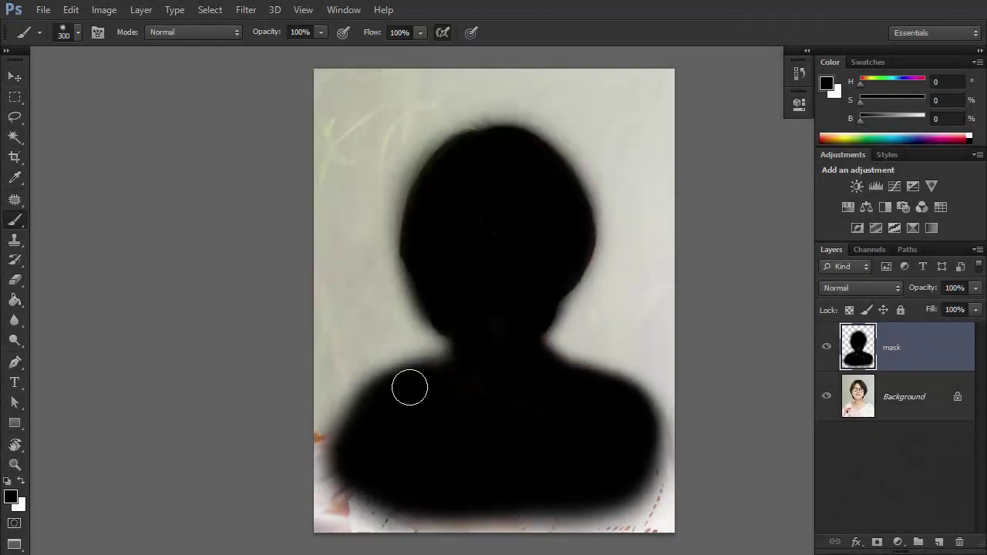
{"action": "left_click", "coordinate": [910, 395]}
Create a new action named 'ballpoint pen' and start recording it.
{"action": "key", "text": "alt+F9"}
{"action": "left_click", "coordinate": [733, 140]}
{"action": "type", "text": "ballpoint pen"}
{"action": "key", "text": "Return"}
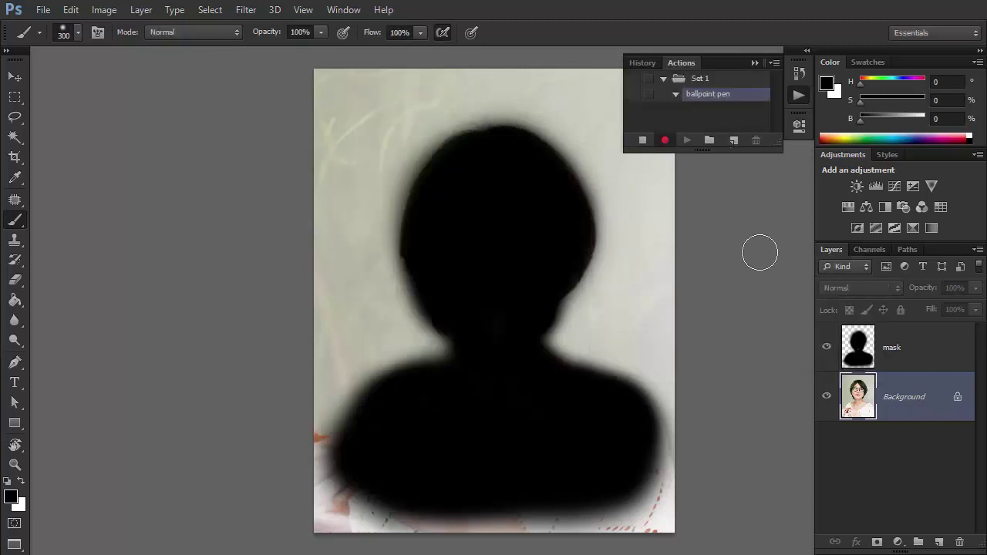
Copy the silhouetted subject over a white-filled layer, hide the mask and duplicate Layer 1.
{"action": "left_click", "coordinate": [857, 348], "text": "ctrl"}
{"action": "key", "text": "ctrl+j"}
{"action": "key", "text": "alt+bracketleft"}
{"action": "key", "text": "ctrl+shift+alt+n"}
{"action": "key", "text": "shift+F5"}
{"action": "key", "text": "Return"}
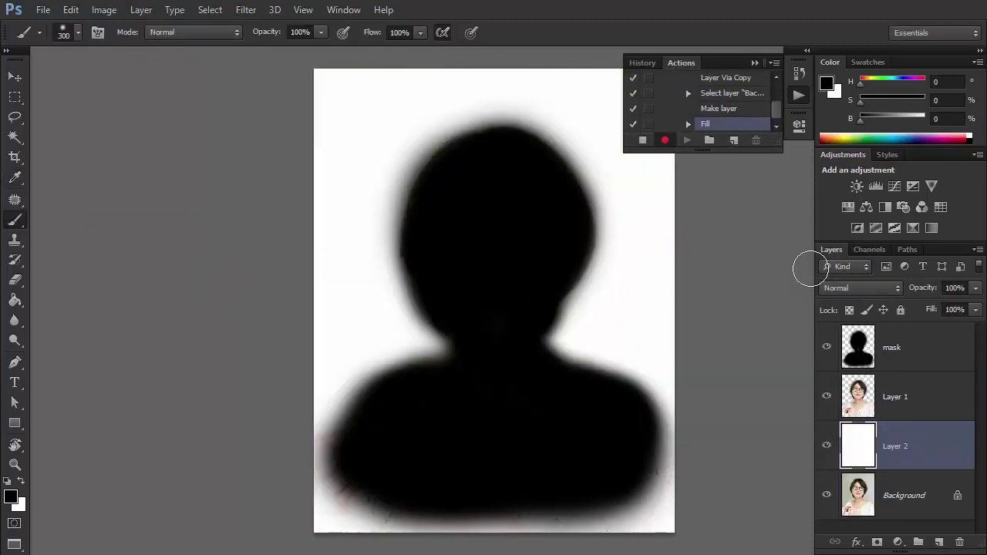
{"action": "left_click", "coordinate": [825, 347]}
{"action": "left_click", "coordinate": [894, 396]}
{"action": "key", "text": "ctrl+j"}
Add Black & White and Exposure adjustment layers, raising the exposure offset to brighten the portrait.
{"action": "left_click", "coordinate": [897, 542]}
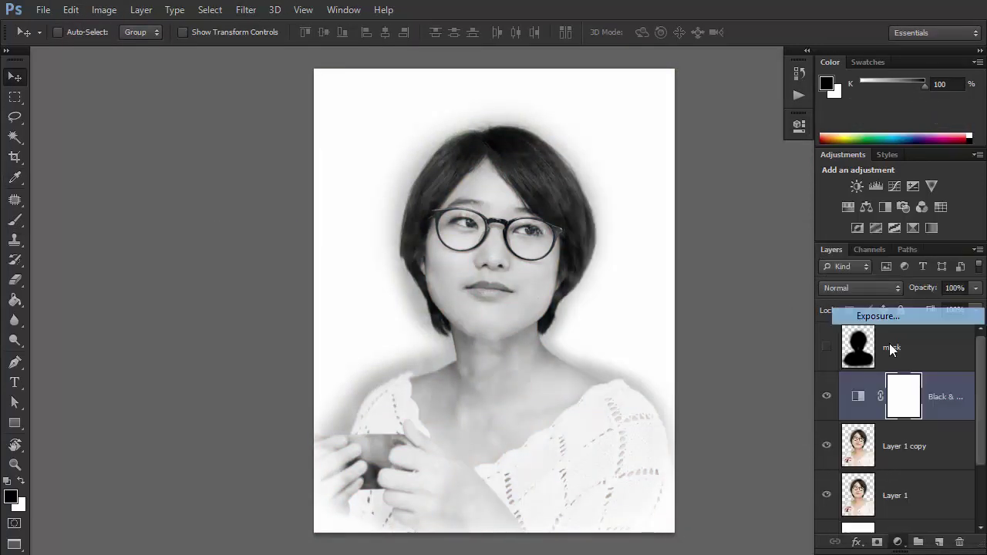
{"action": "left_click", "coordinate": [879, 317]}
{"action": "left_click_drag", "start_coordinate": [663, 232], "coordinate": [678, 236]}
{"action": "left_click", "coordinate": [742, 149]}
Merge the adjustments and the portrait copy into one layer with Ctrl+E.
{"action": "key", "text": "ctrl+e"}
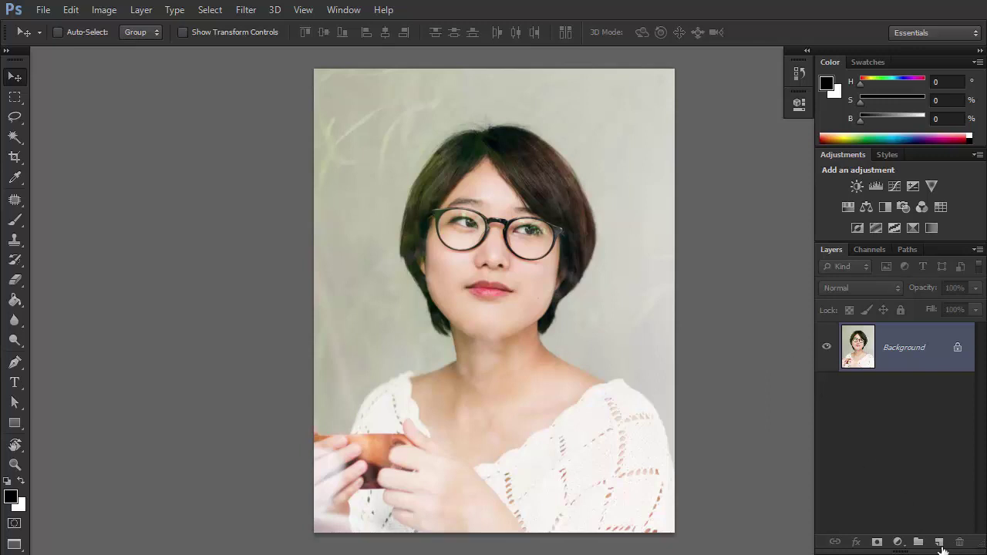
Add a new layer above Background named 'mask'.
{"action": "left_click", "coordinate": [940, 542]}
{"action": "double_click", "coordinate": [894, 348]}
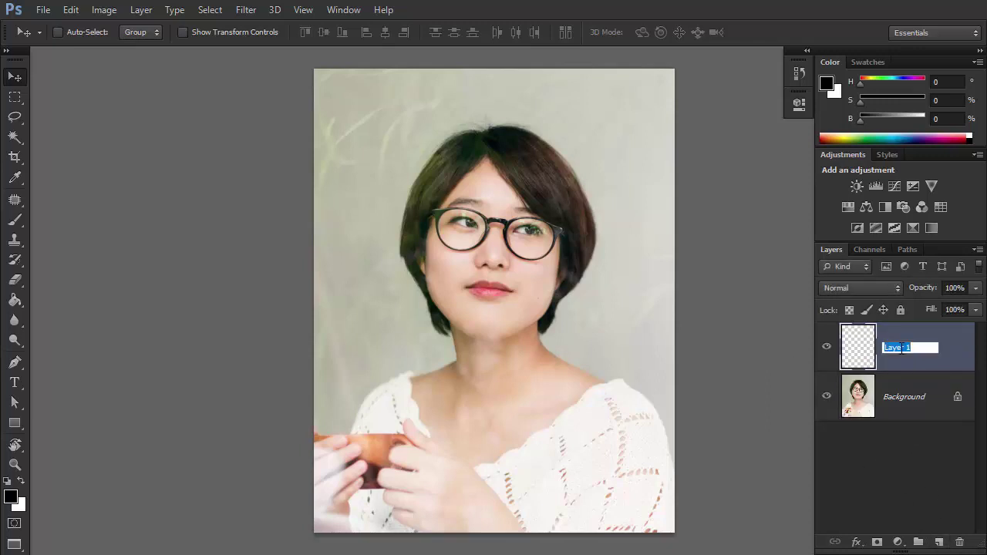
{"action": "key", "text": "Return"}
Paint black over the face, hair, neck and shoulders, then unlock Background into Layer 1.
{"action": "key", "text": "b"}
{"action": "mouse_move", "coordinate": [478, 262]}
{"action": "left_mouse_down"}
{"action": "mouse_move", "coordinate": [481, 175]}
{"action": "mouse_move", "coordinate": [510, 293]}
{"action": "mouse_move", "coordinate": [510, 172]}
{"action": "mouse_move", "coordinate": [478, 282]}
{"action": "mouse_move", "coordinate": [433, 268]}
{"action": "mouse_move", "coordinate": [472, 332]}
{"action": "mouse_move", "coordinate": [468, 401]}
{"action": "mouse_move", "coordinate": [368, 419]}
{"action": "mouse_move", "coordinate": [364, 462]}
{"action": "mouse_move", "coordinate": [424, 484]}
{"action": "mouse_move", "coordinate": [622, 473]}
{"action": "mouse_move", "coordinate": [431, 458]}
{"action": "mouse_move", "coordinate": [416, 435]}
{"action": "mouse_move", "coordinate": [496, 404]}
{"action": "mouse_move", "coordinate": [439, 203]}
{"action": "left_mouse_up"}
{"action": "key", "text": "bracketleft"}
{"action": "key", "text": "bracketleft"}
{"action": "key", "text": "bracketleft"}
{"action": "mouse_move", "coordinate": [455, 322]}
{"action": "left_mouse_down"}
{"action": "mouse_move", "coordinate": [521, 329]}
{"action": "mouse_move", "coordinate": [538, 377]}
{"action": "mouse_move", "coordinate": [623, 401]}
{"action": "mouse_move", "coordinate": [573, 389]}
{"action": "mouse_move", "coordinate": [621, 417]}
{"action": "mouse_move", "coordinate": [633, 410]}
{"action": "mouse_move", "coordinate": [621, 457]}
{"action": "mouse_move", "coordinate": [482, 473]}
{"action": "mouse_move", "coordinate": [420, 415]}
{"action": "mouse_move", "coordinate": [416, 386]}
{"action": "mouse_move", "coordinate": [493, 363]}
{"action": "left_mouse_up"}
{"action": "key", "text": "bracketright"}
{"action": "key", "text": "bracketleft"}
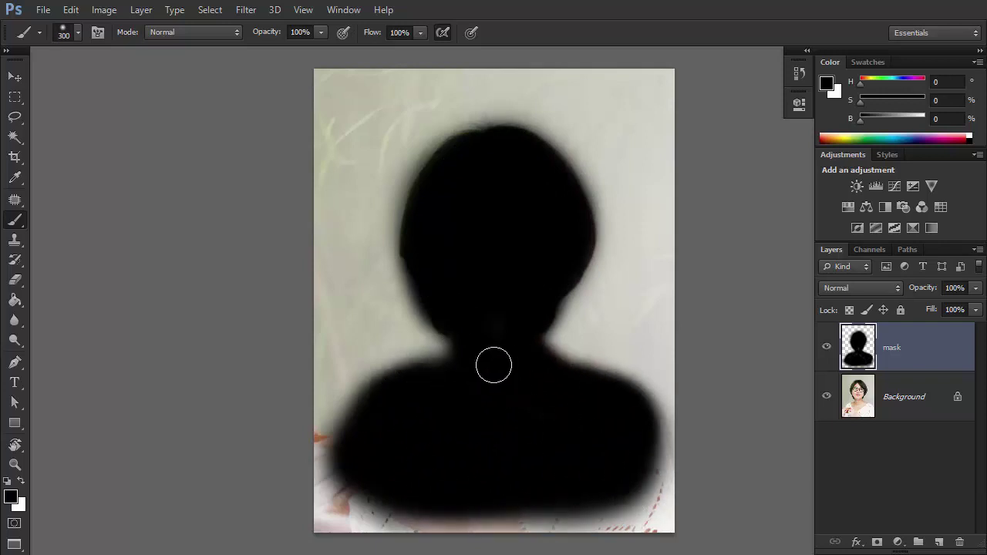
{"action": "left_click", "coordinate": [906, 397]}
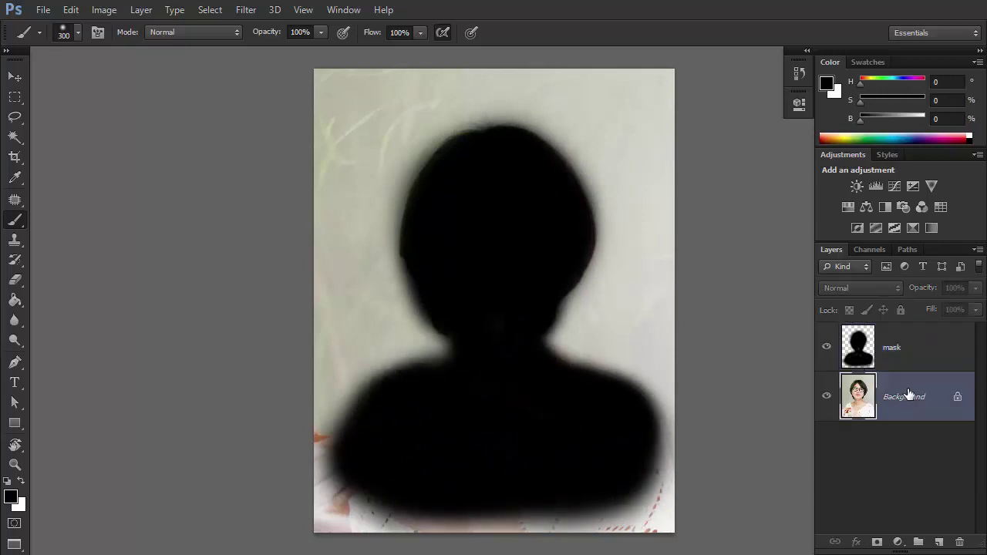
{"action": "double_click", "coordinate": [910, 393]}
Convert Layer 1 back into a locked Background and show the Actions panel.
{"action": "key", "text": "v"}
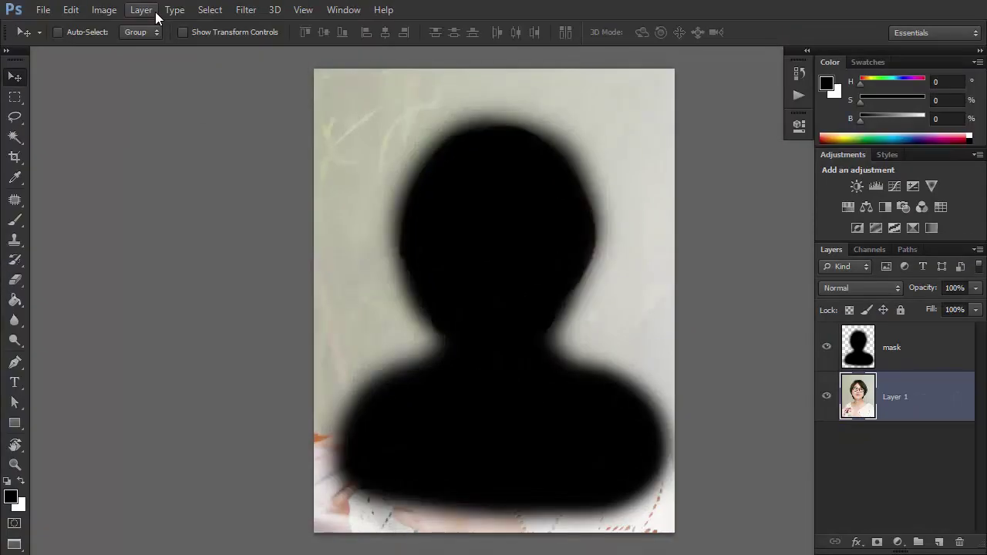
{"action": "left_click", "coordinate": [146, 11]}
{"action": "mouse_move", "coordinate": [185, 15]}
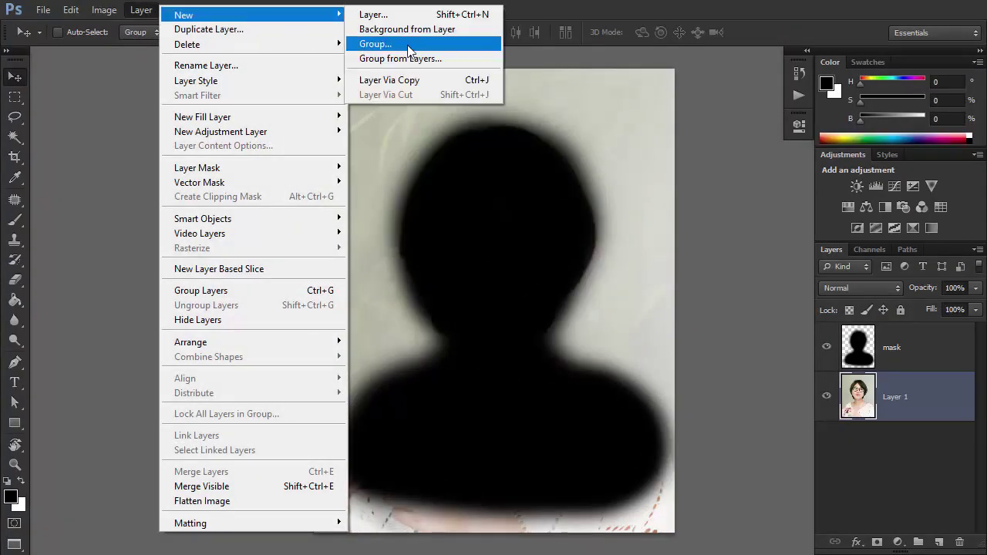
{"action": "left_click", "coordinate": [424, 31]}
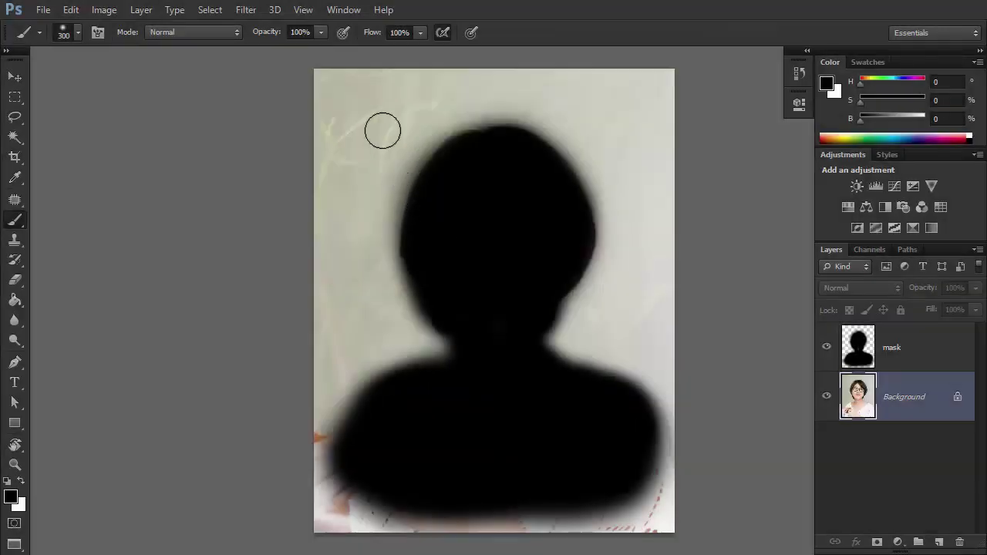
{"action": "left_click", "coordinate": [343, 10]}
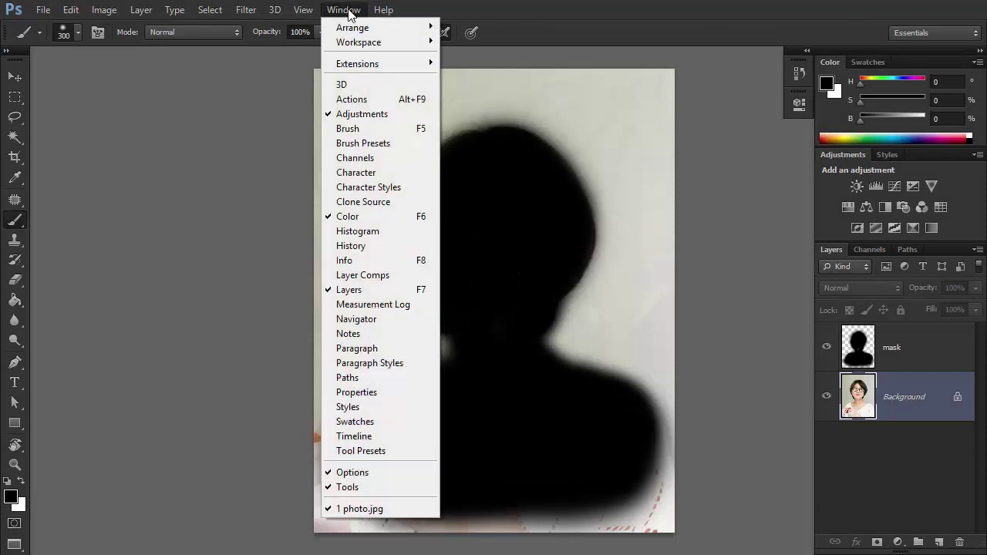
{"action": "left_click", "coordinate": [349, 100]}
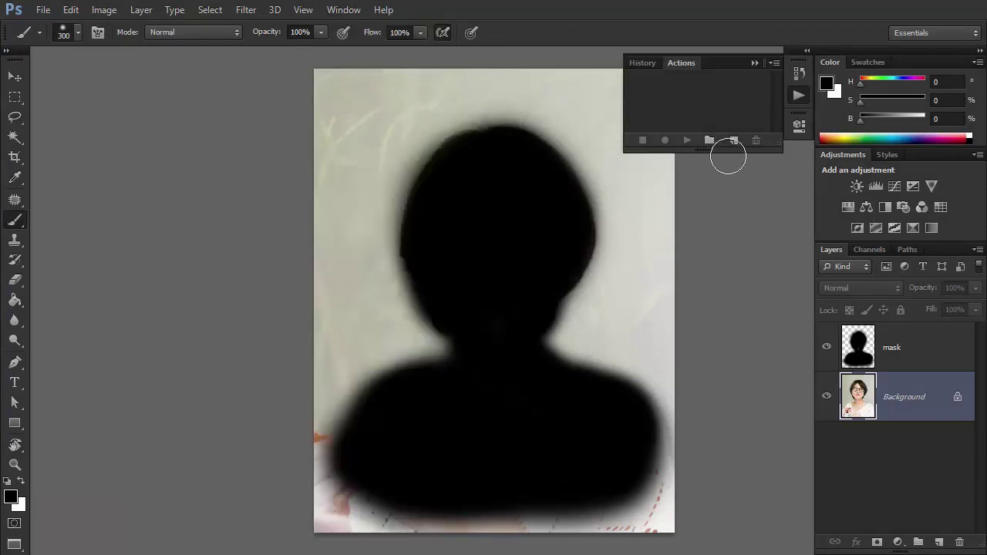
Create a 'ballpoint pen' action in Set 1 and begin recording.
{"action": "left_click", "coordinate": [734, 140]}
{"action": "type", "text": "ballpoint pen"}
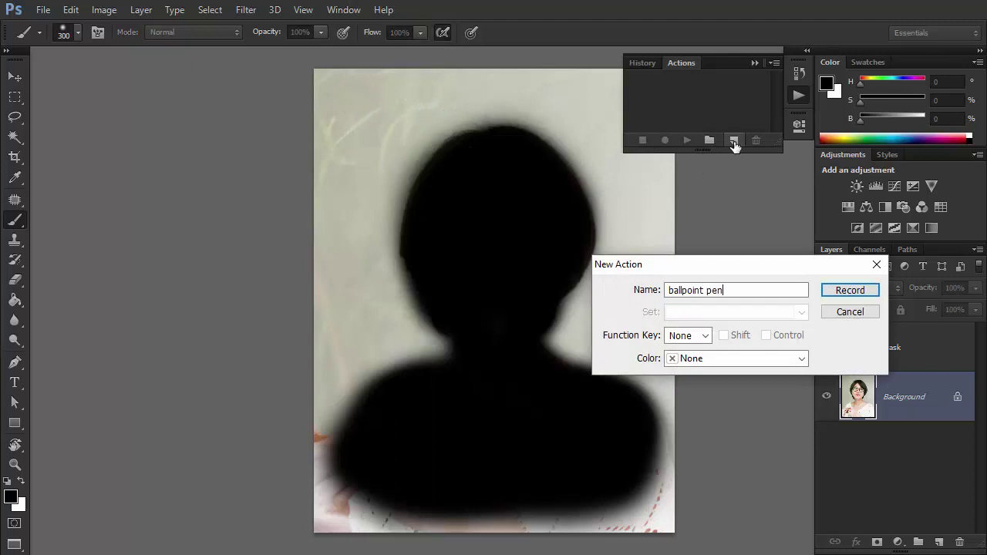
{"action": "left_click", "coordinate": [848, 291]}
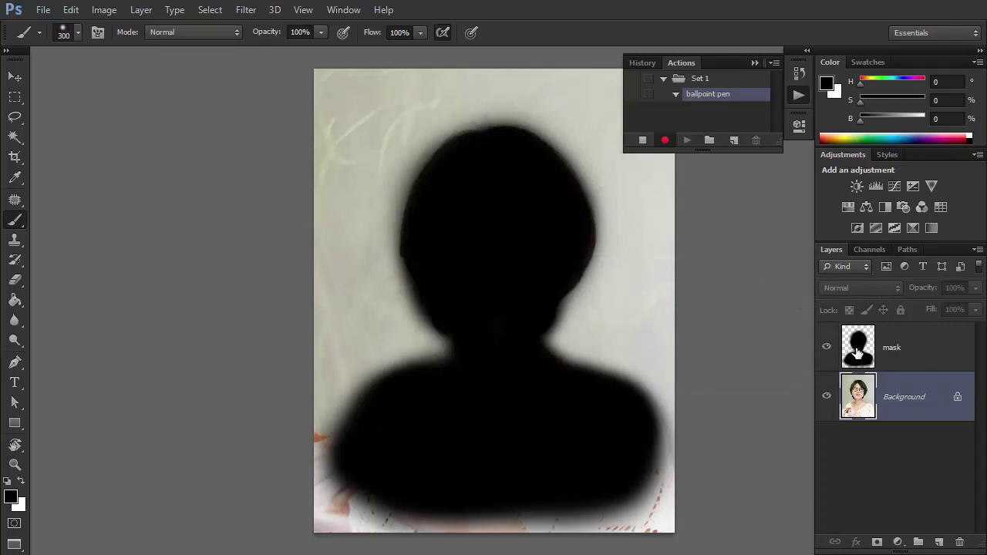
Copy the silhouetted portrait to its own layer and add a white-filled Layer 2 above Background.
{"action": "left_click", "coordinate": [859, 353], "text": "ctrl"}
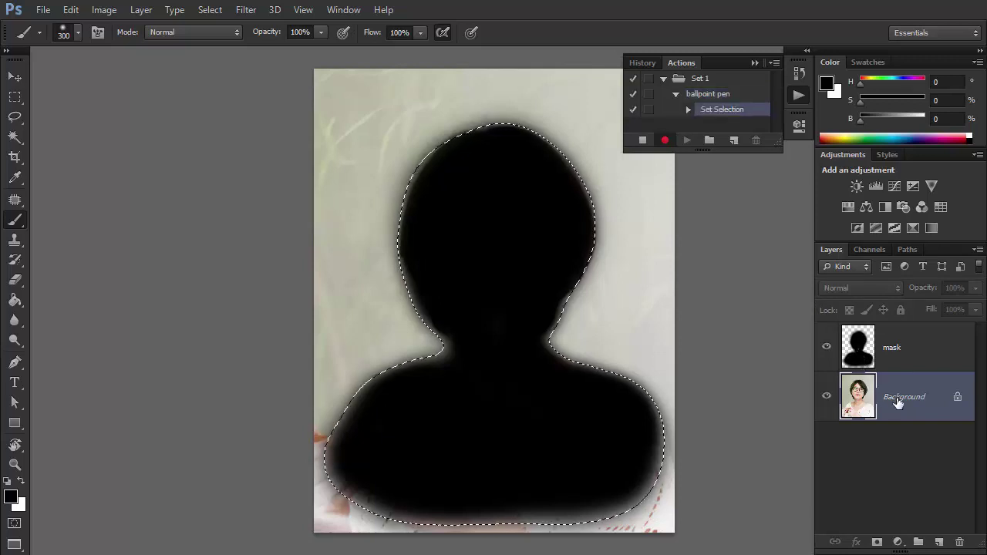
{"action": "key", "text": "ctrl+j"}
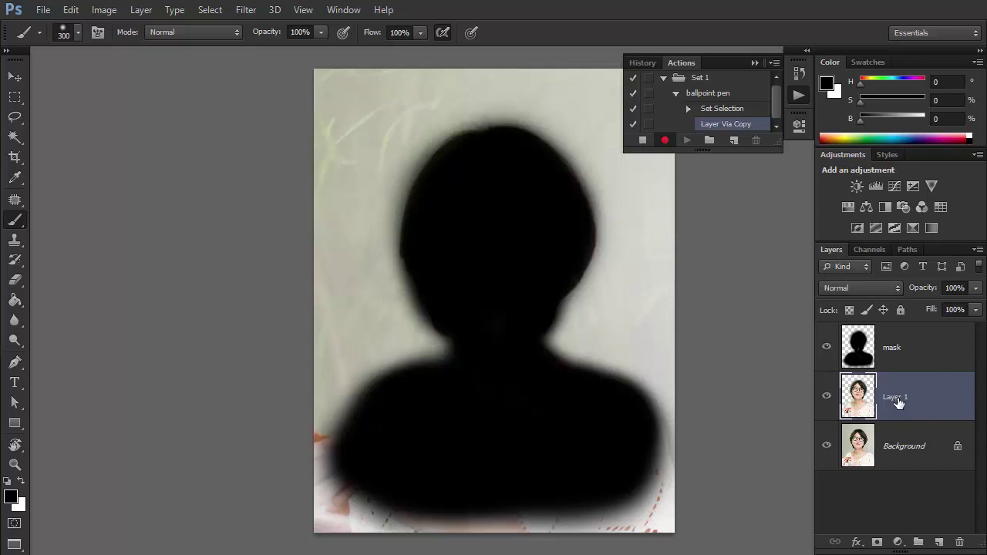
{"action": "left_click", "coordinate": [900, 444]}
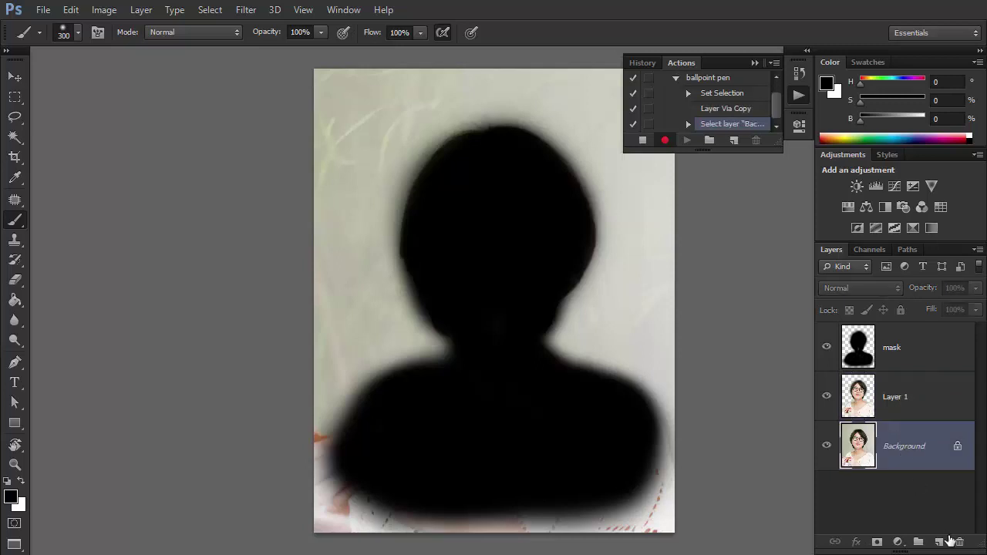
{"action": "left_click", "coordinate": [940, 542]}
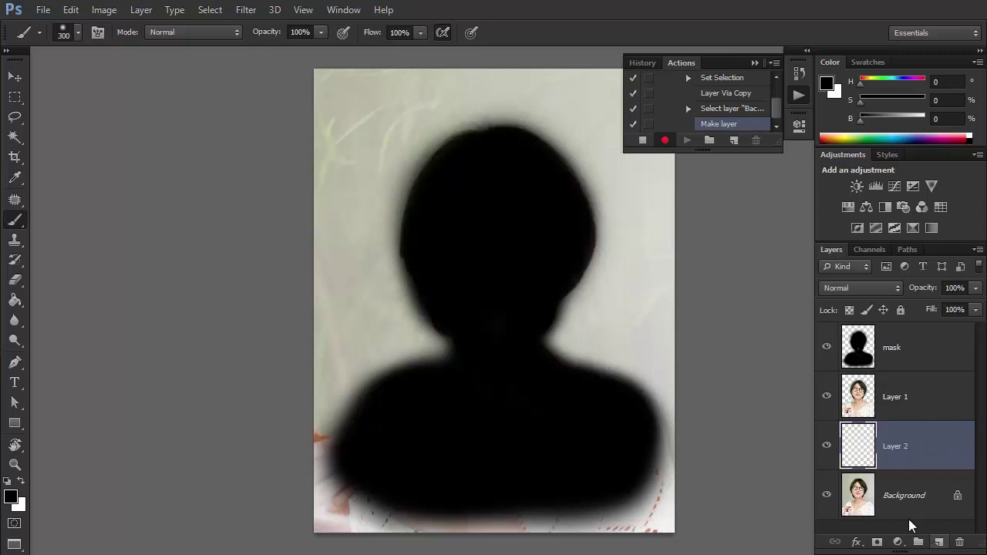
{"action": "left_click", "coordinate": [70, 11]}
{"action": "left_click", "coordinate": [128, 226]}
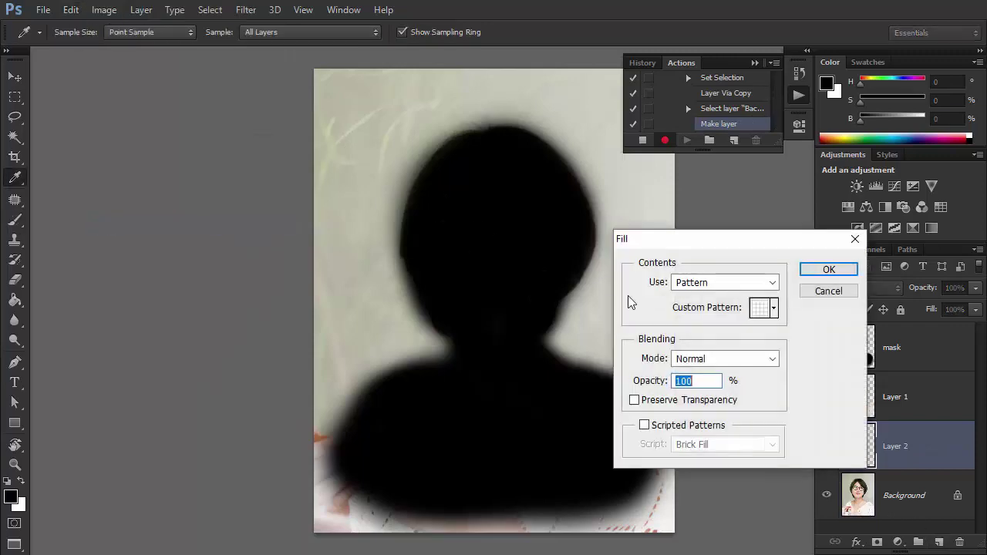
{"action": "left_click", "coordinate": [694, 287]}
{"action": "left_click", "coordinate": [688, 421]}
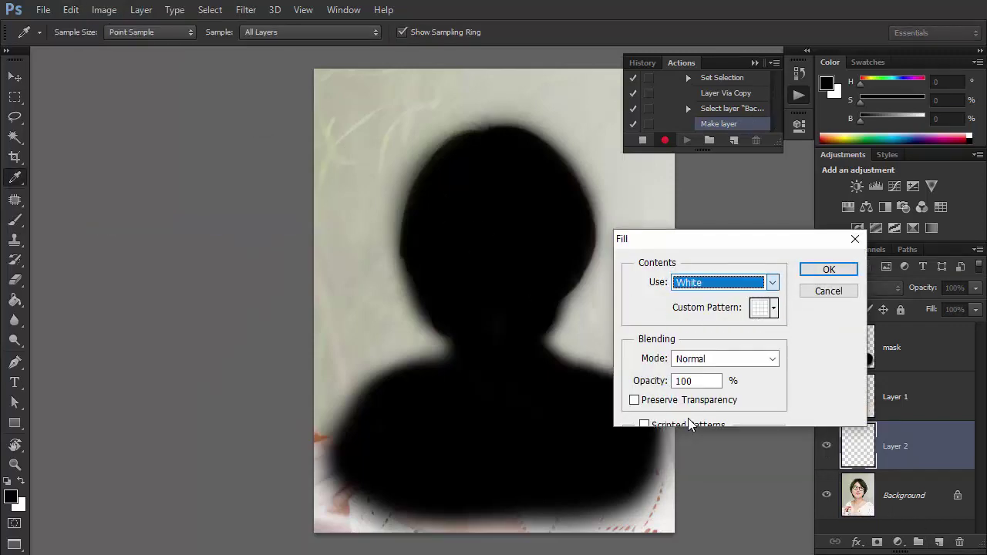
{"action": "left_click", "coordinate": [828, 269]}
Hide the mask layer and duplicate Layer 1.
{"action": "key", "text": "b"}
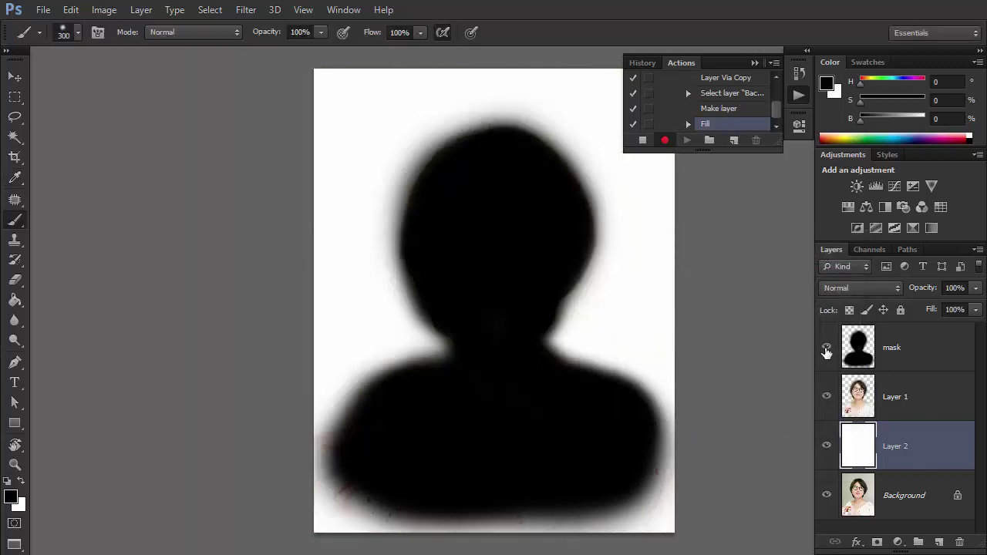
{"action": "left_click", "coordinate": [827, 348]}
{"action": "key", "text": "v"}
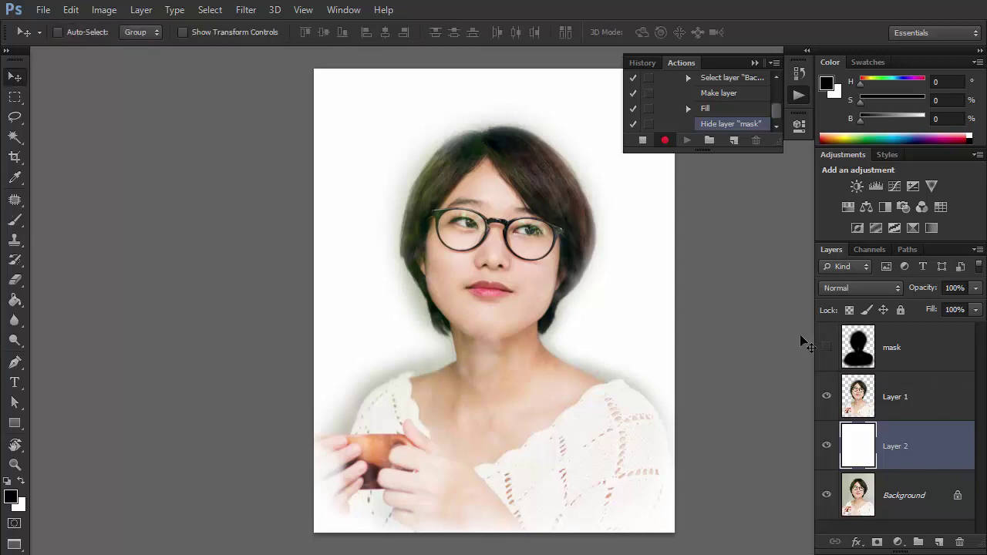
{"action": "left_click", "coordinate": [895, 402]}
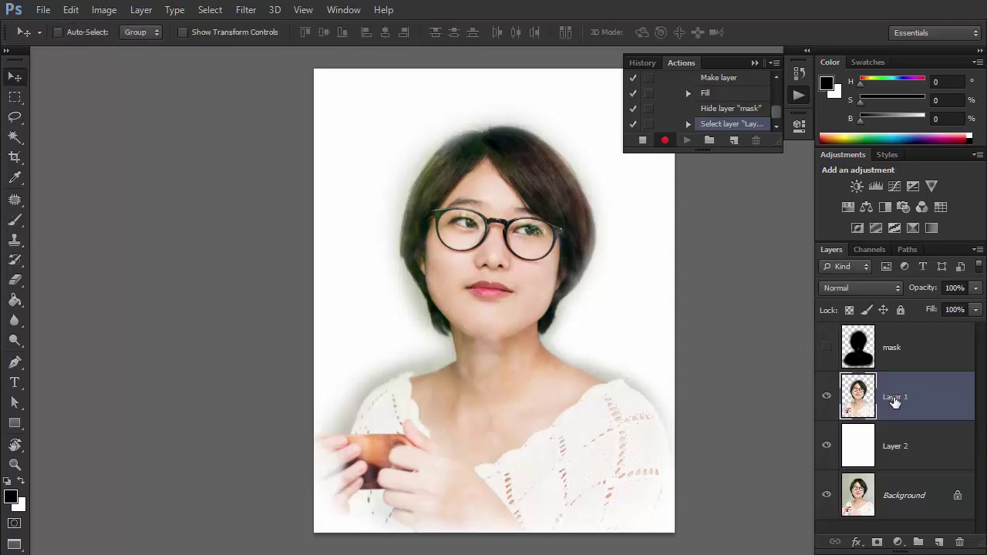
{"action": "key", "text": "ctrl+j"}
{"action": "left_click", "coordinate": [896, 539]}
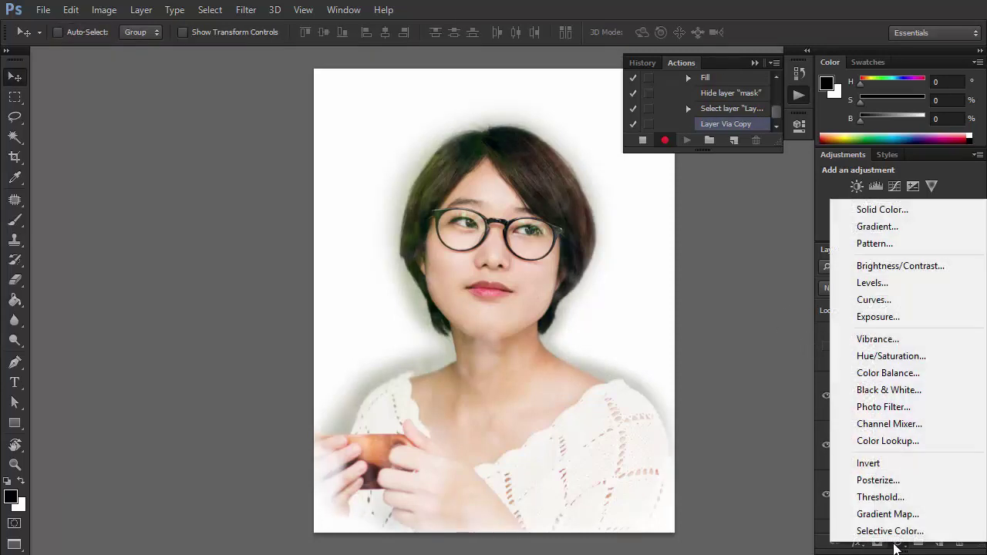
Add a Black & White adjustment, then an Exposure adjustment at +0.50 exposure and +0.0868 offset.
{"action": "left_click", "coordinate": [899, 390]}
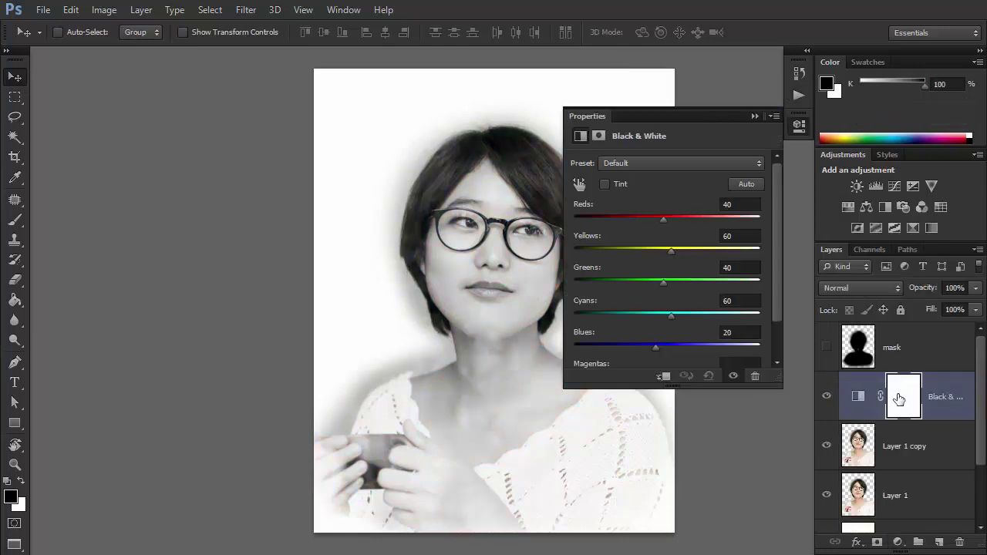
{"action": "left_click", "coordinate": [758, 116]}
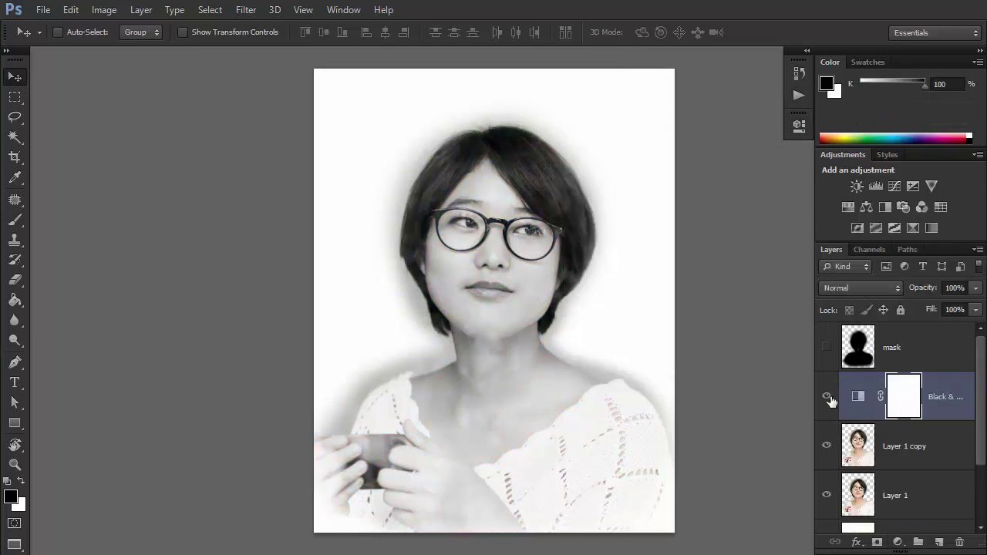
{"action": "left_click", "coordinate": [898, 541]}
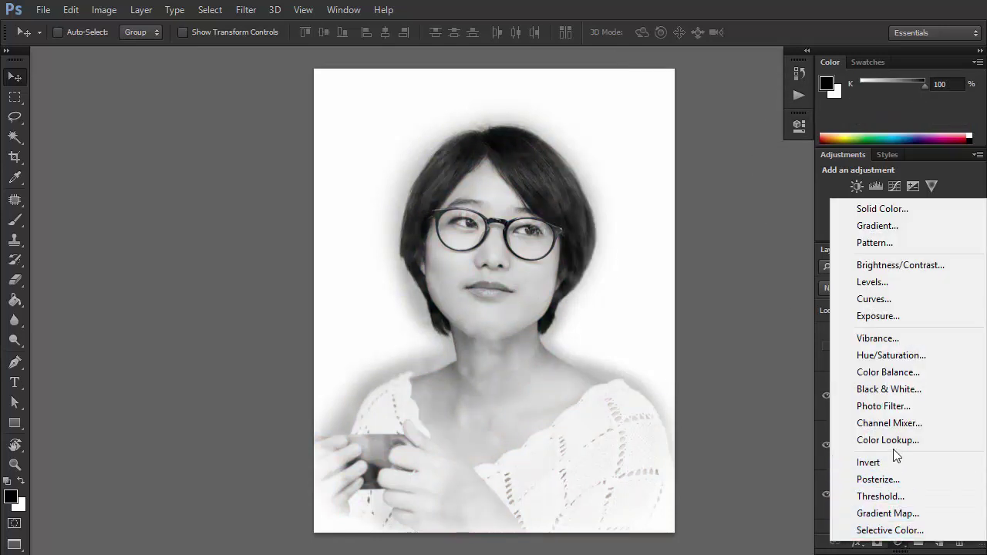
{"action": "left_click", "coordinate": [889, 317]}
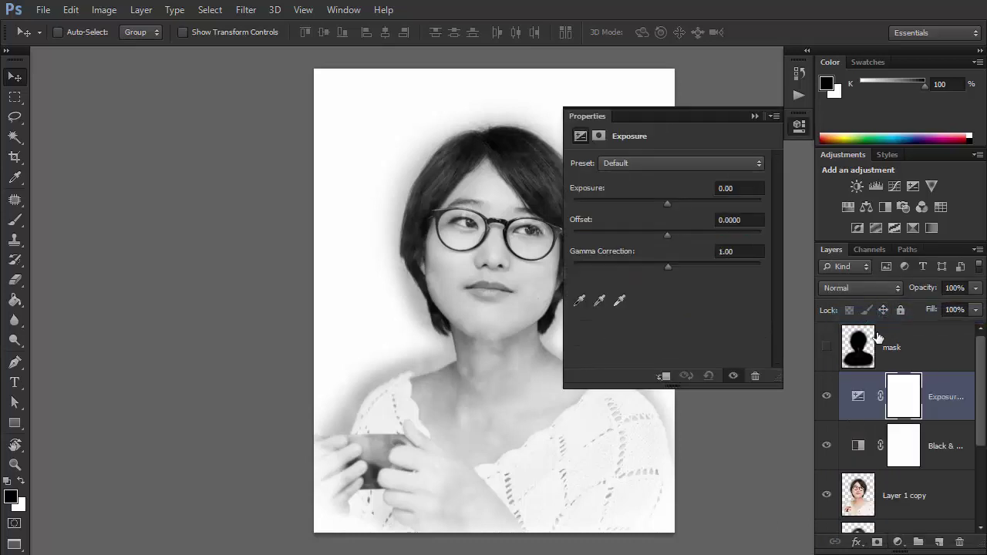
{"action": "left_click_drag", "start_coordinate": [667, 204], "coordinate": [674, 203]}
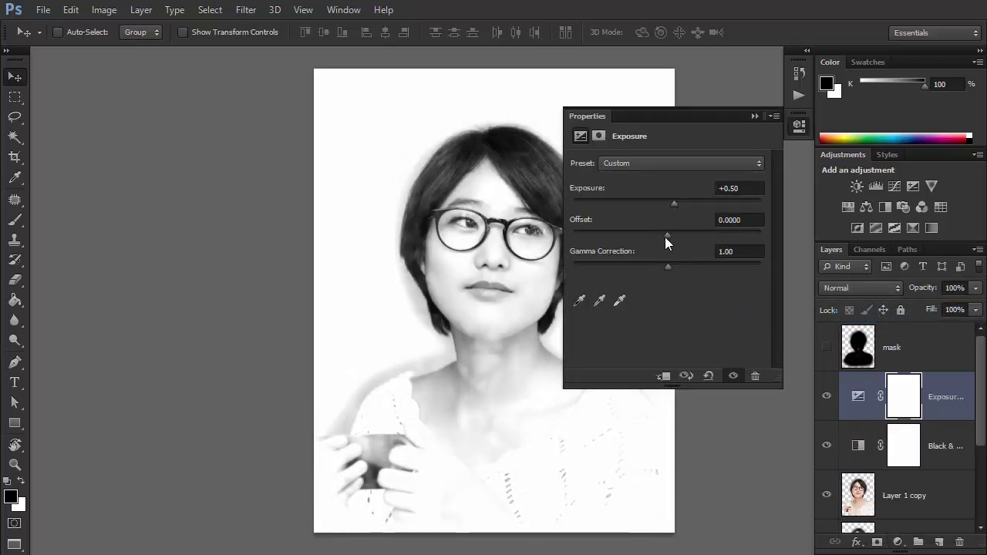
{"action": "left_click_drag", "start_coordinate": [665, 237], "coordinate": [683, 236]}
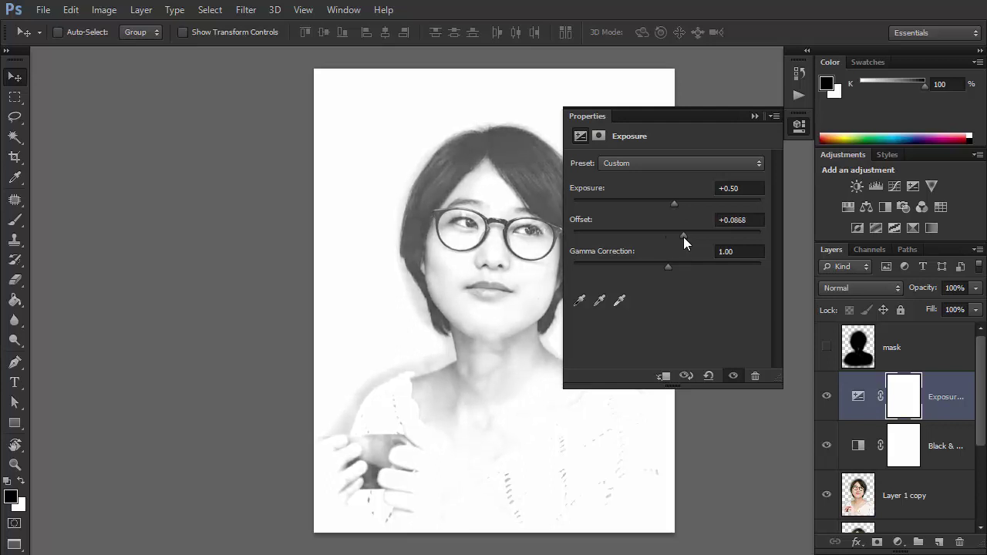
{"action": "left_click", "coordinate": [745, 151]}
Merge Layer 1 copy with both adjustments into Exposure 1, duplicate it and hide the copy.
{"action": "left_click", "coordinate": [906, 491]}
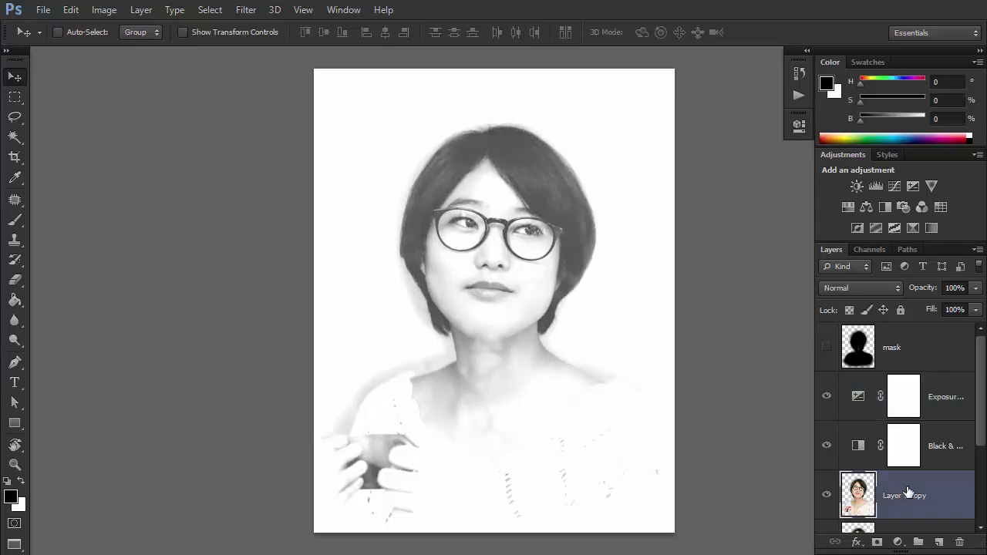
{"action": "left_click", "coordinate": [954, 408], "text": "shift"}
{"action": "right_click", "coordinate": [955, 408]}
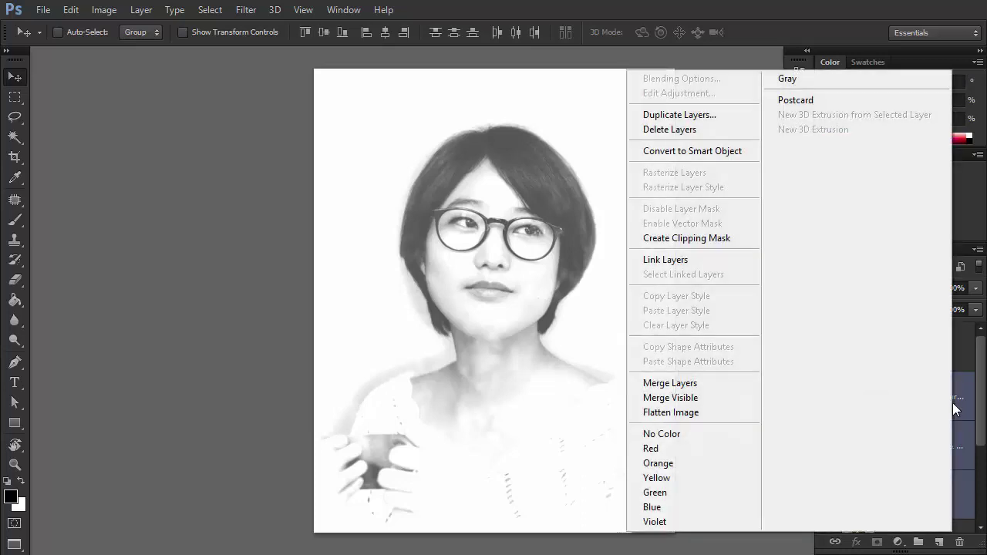
{"action": "left_click", "coordinate": [718, 383]}
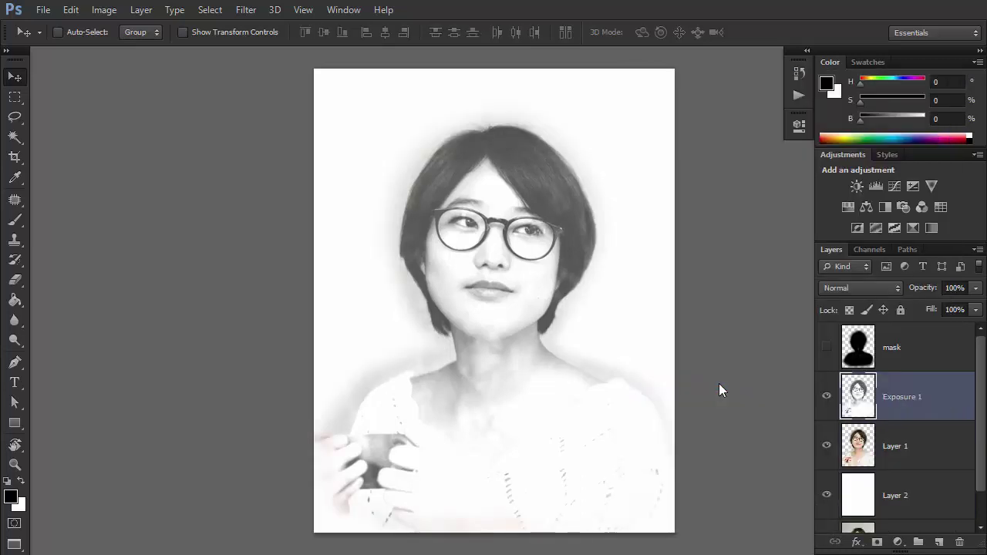
{"action": "key", "text": "ctrl+j"}
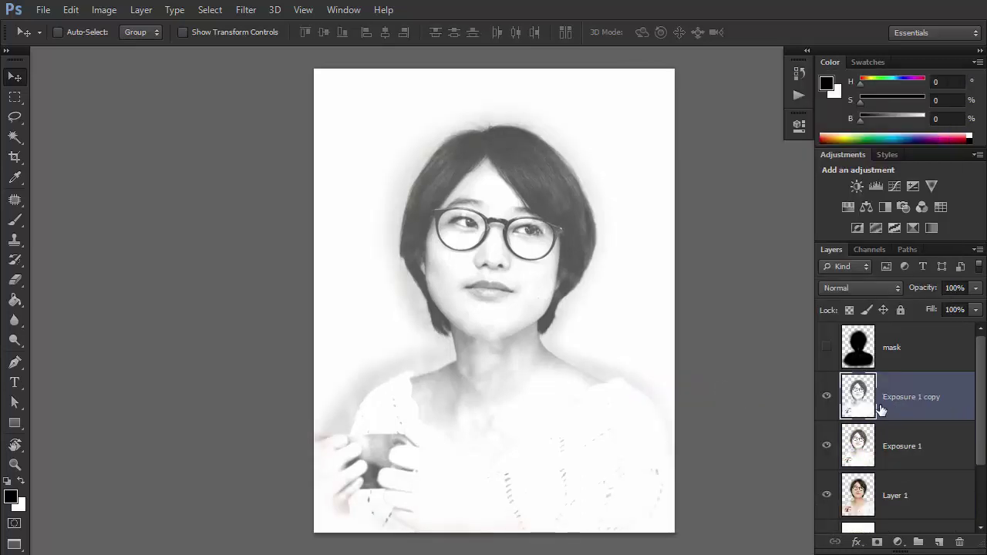
{"action": "left_click", "coordinate": [826, 396]}
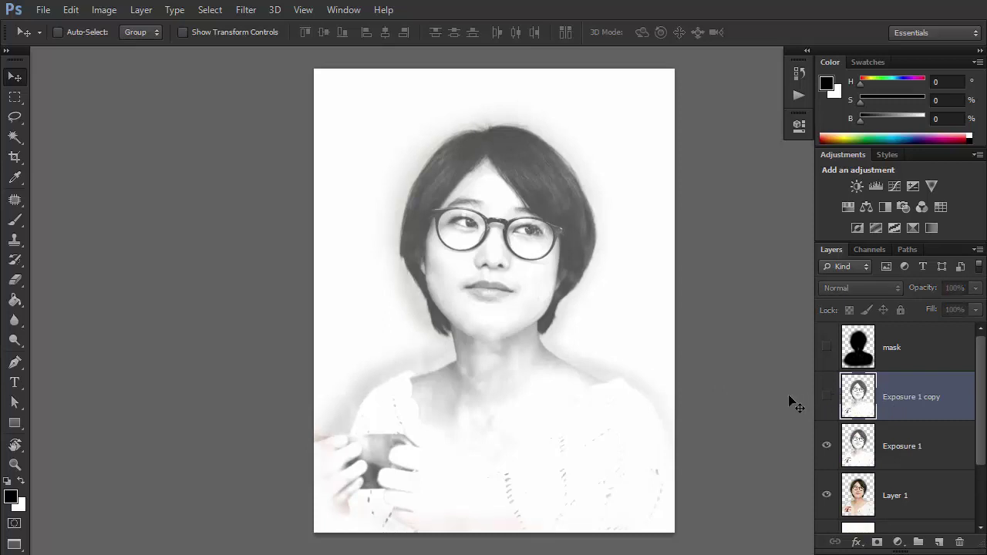
{"action": "left_click", "coordinate": [892, 450]}
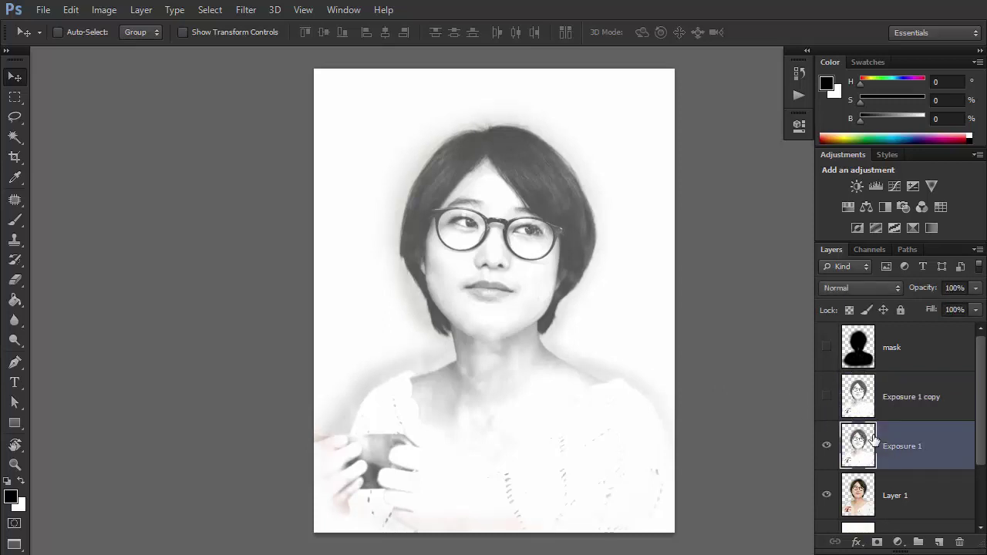
Apply the Sketch > Graphic Pen filter with Right Diagonal strokes to Exposure 1.
{"action": "left_click", "coordinate": [248, 16]}
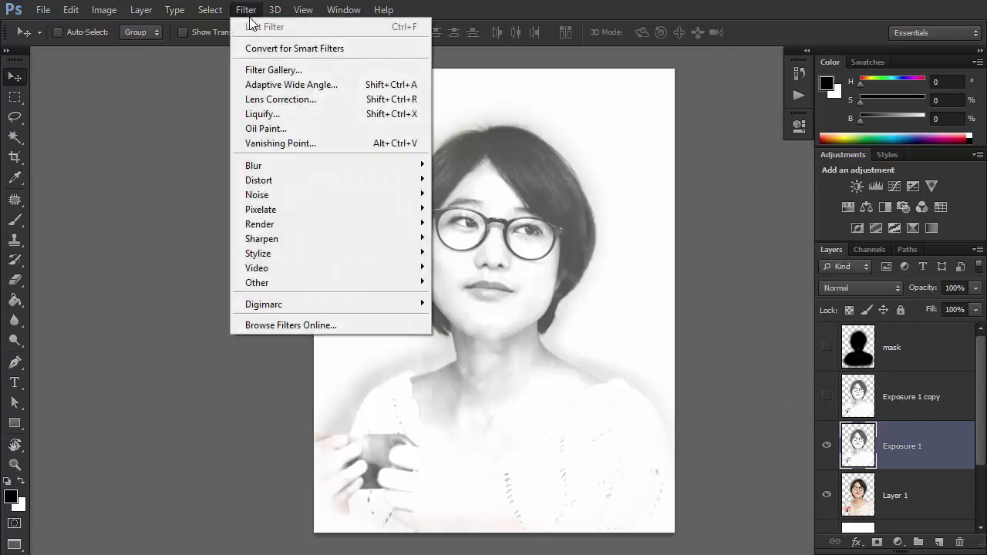
{"action": "left_click", "coordinate": [263, 71]}
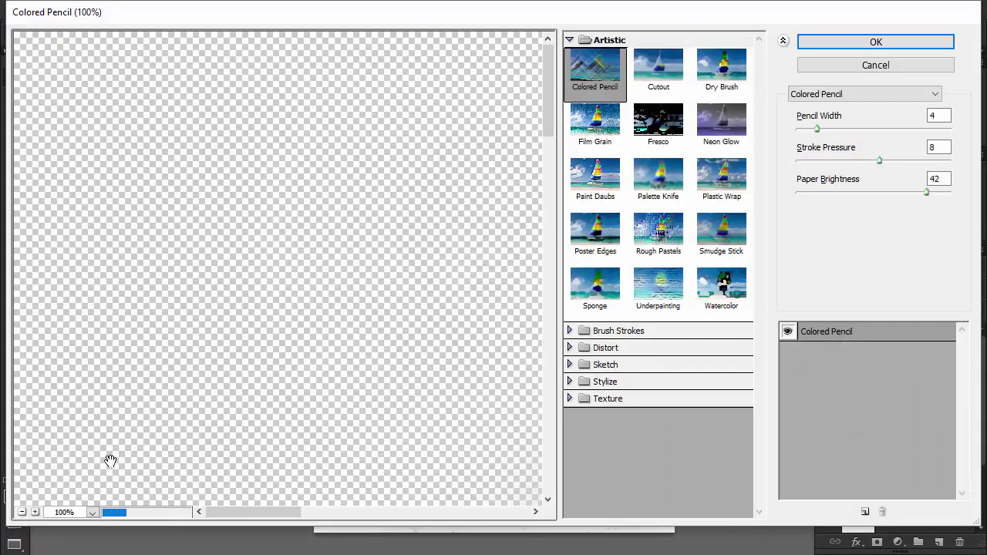
{"action": "left_click", "coordinate": [24, 516]}
{"action": "left_click", "coordinate": [24, 517]}
{"action": "left_click", "coordinate": [23, 517]}
{"action": "left_click", "coordinate": [23, 516]}
{"action": "left_click", "coordinate": [570, 41]}
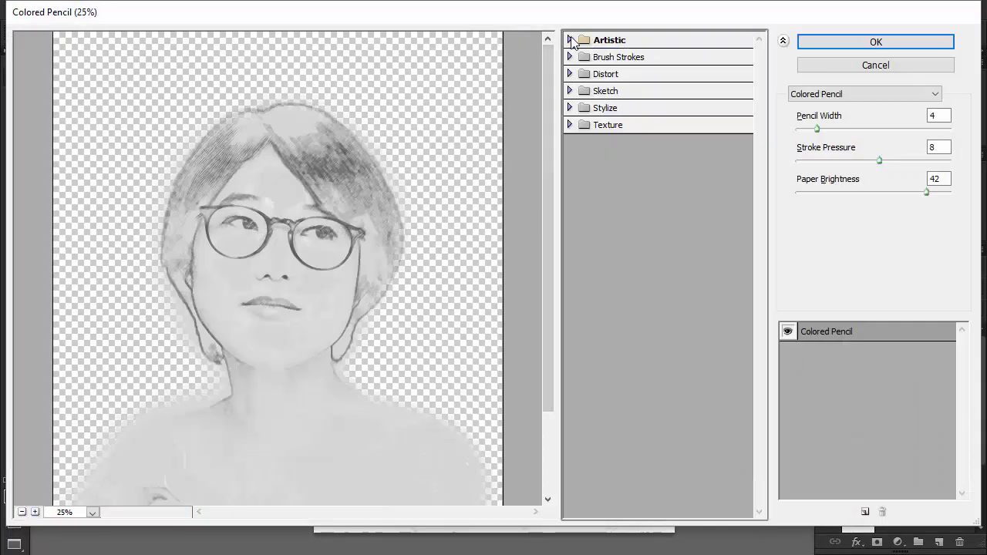
{"action": "left_click", "coordinate": [570, 91]}
{"action": "left_click", "coordinate": [722, 181]}
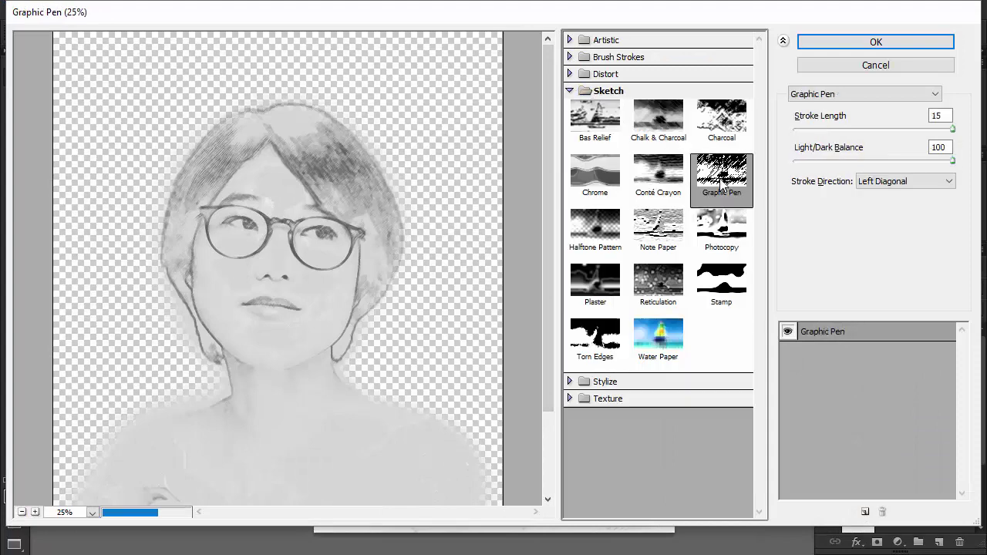
{"action": "left_click", "coordinate": [869, 182]}
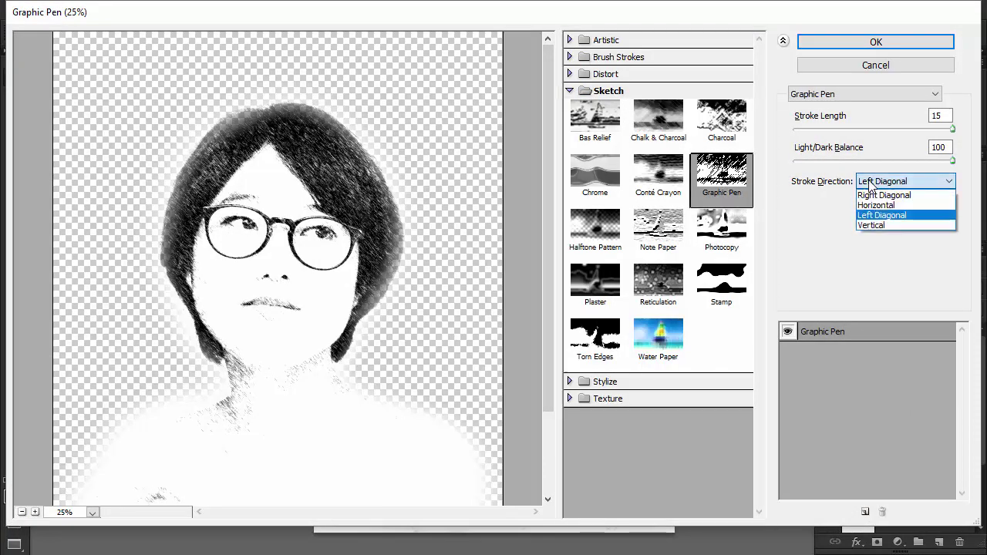
{"action": "left_click", "coordinate": [879, 196]}
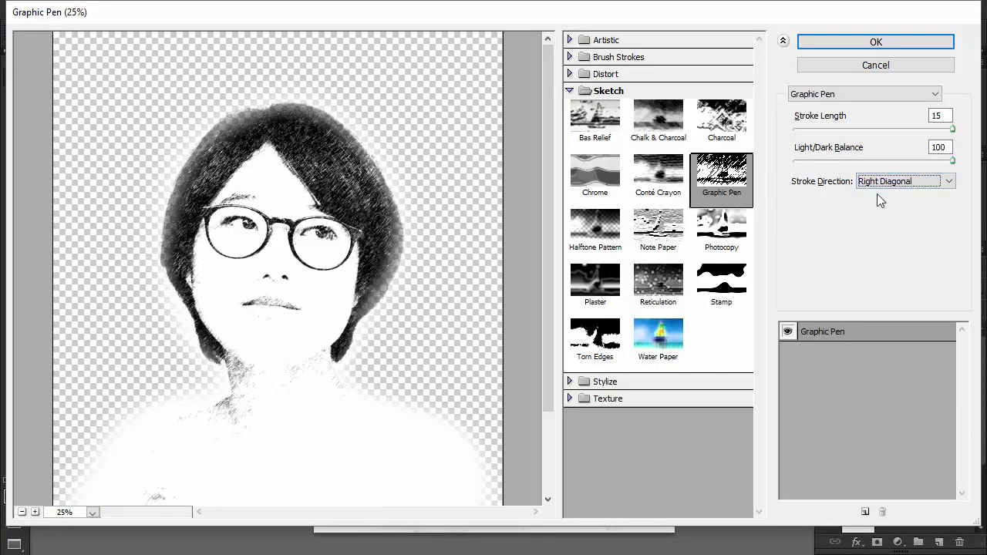
{"action": "left_click", "coordinate": [852, 41]}
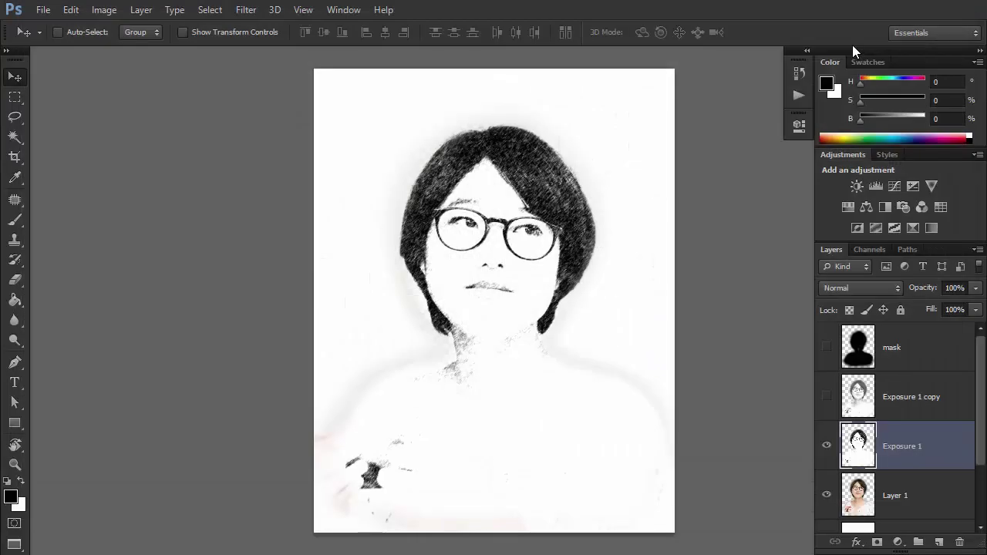
Unhide Exposure 1 copy and give it a Graphic Pen filter with Horizontal strokes.
{"action": "left_click", "coordinate": [826, 398]}
{"action": "left_click", "coordinate": [886, 395]}
{"action": "left_click", "coordinate": [244, 9]}
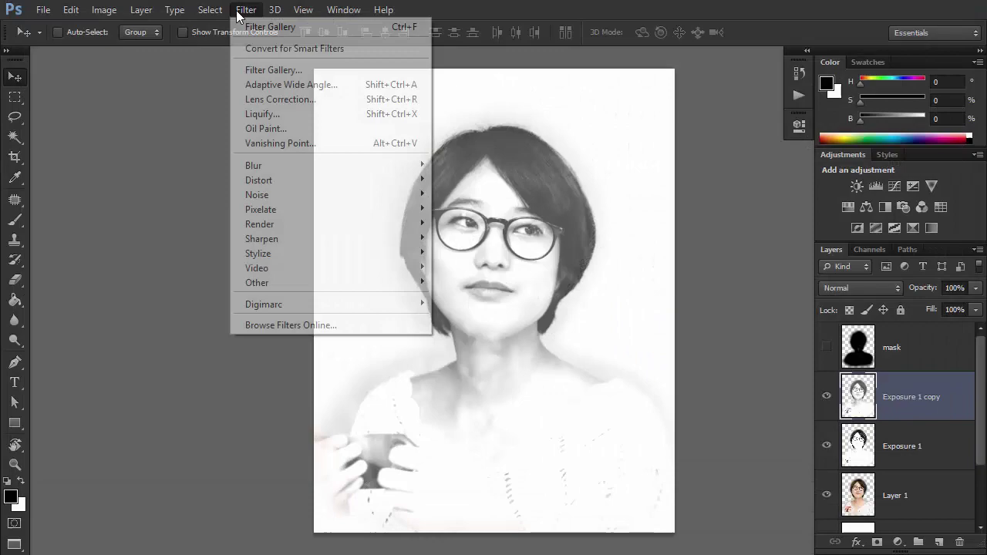
{"action": "left_click", "coordinate": [260, 71]}
{"action": "left_click", "coordinate": [22, 512]}
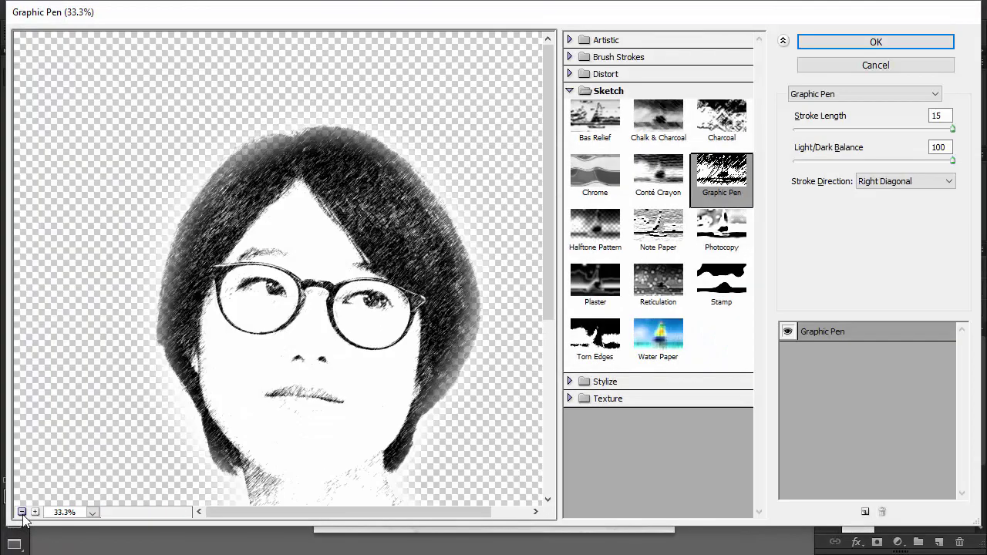
{"action": "left_click", "coordinate": [22, 512]}
{"action": "left_click", "coordinate": [892, 182]}
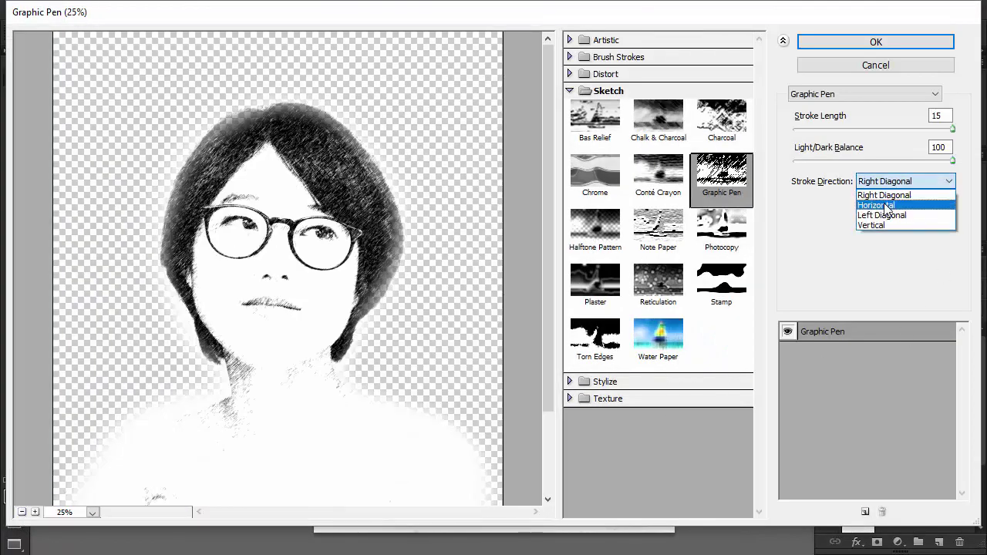
{"action": "left_click", "coordinate": [887, 206]}
{"action": "left_click", "coordinate": [868, 43]}
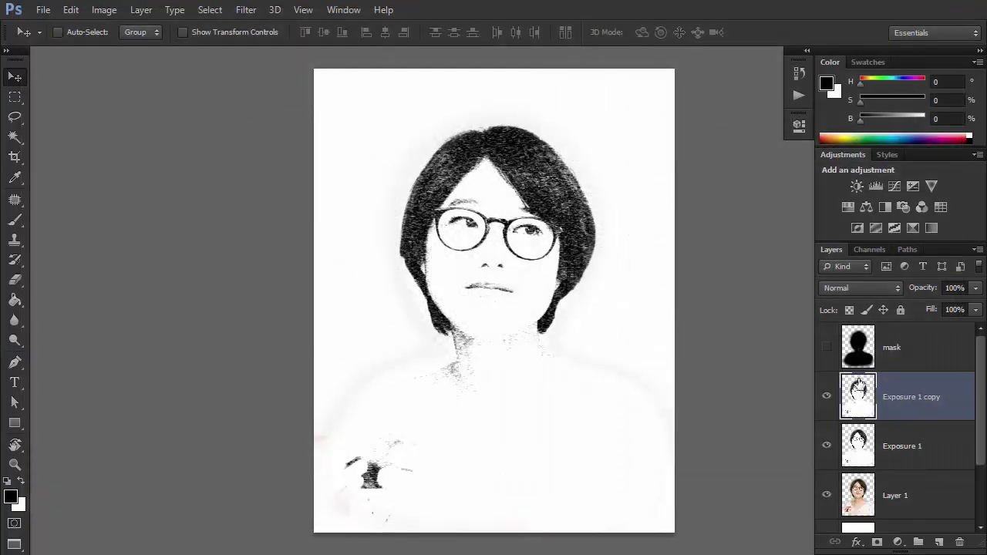
Give Exposure 1 copy a layer mask filled with Render > Clouds, then move Layer 1 to the top of the stack.
{"action": "left_click", "coordinate": [876, 543]}
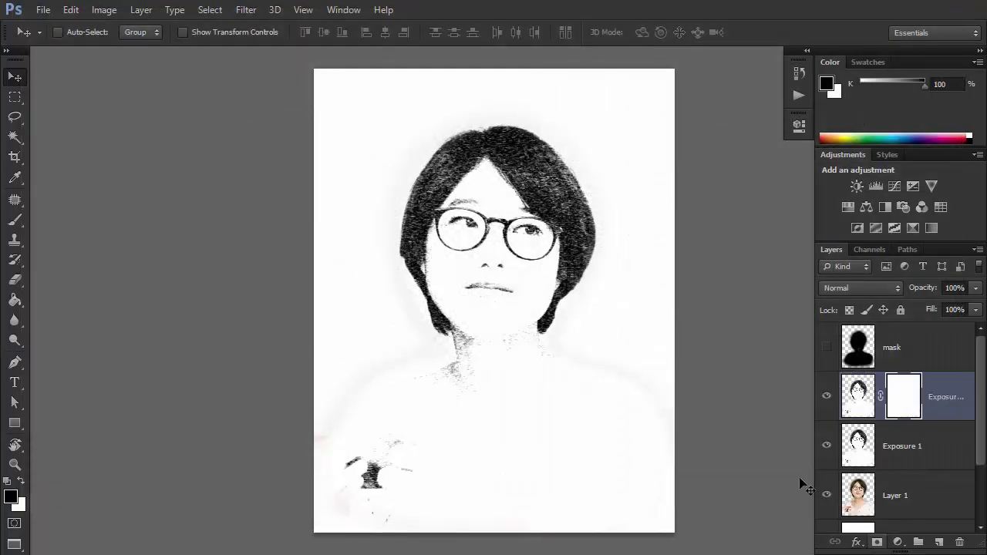
{"action": "left_click", "coordinate": [246, 9]}
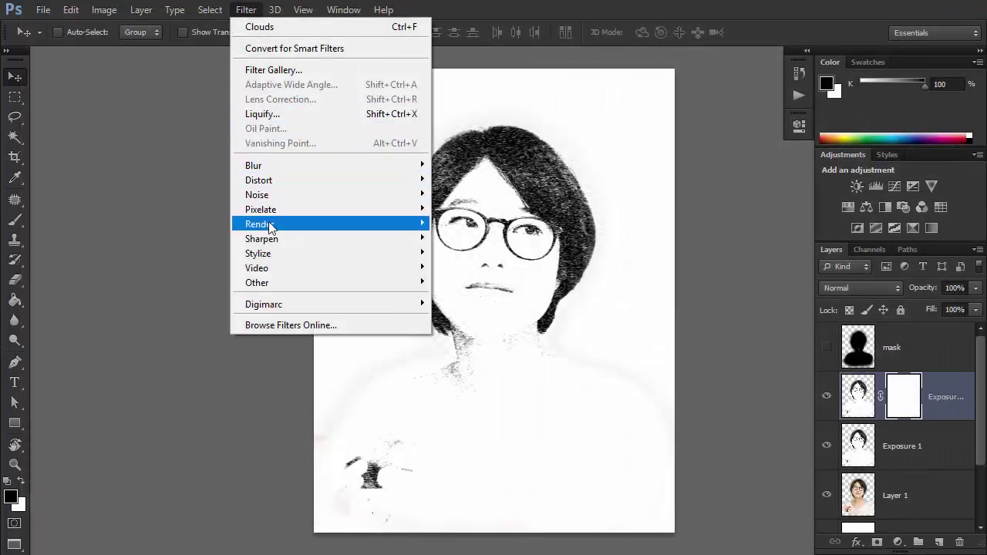
{"action": "mouse_move", "coordinate": [273, 224]}
{"action": "left_click", "coordinate": [478, 225]}
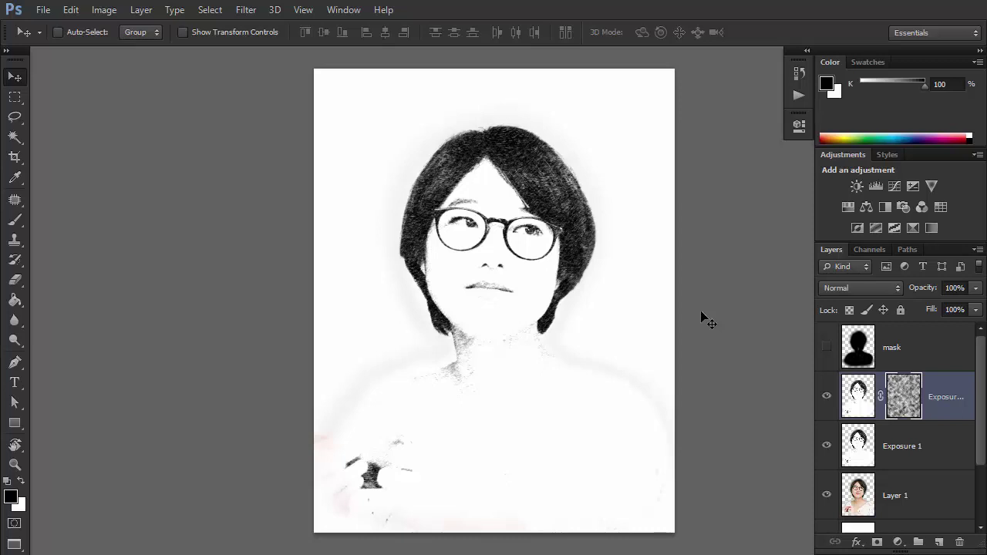
{"action": "left_click_drag", "start_coordinate": [907, 490], "coordinate": [938, 332]}
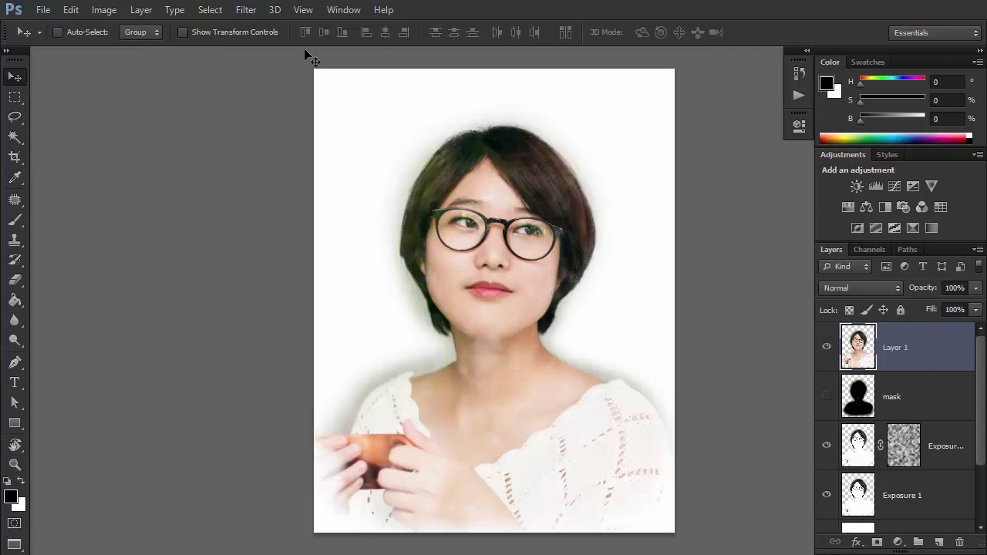
Apply Smart Blur to Layer 1: Edge Only mode, High quality, radius 6.1, threshold 31.4.
{"action": "left_click", "coordinate": [249, 10]}
{"action": "mouse_move", "coordinate": [323, 165]}
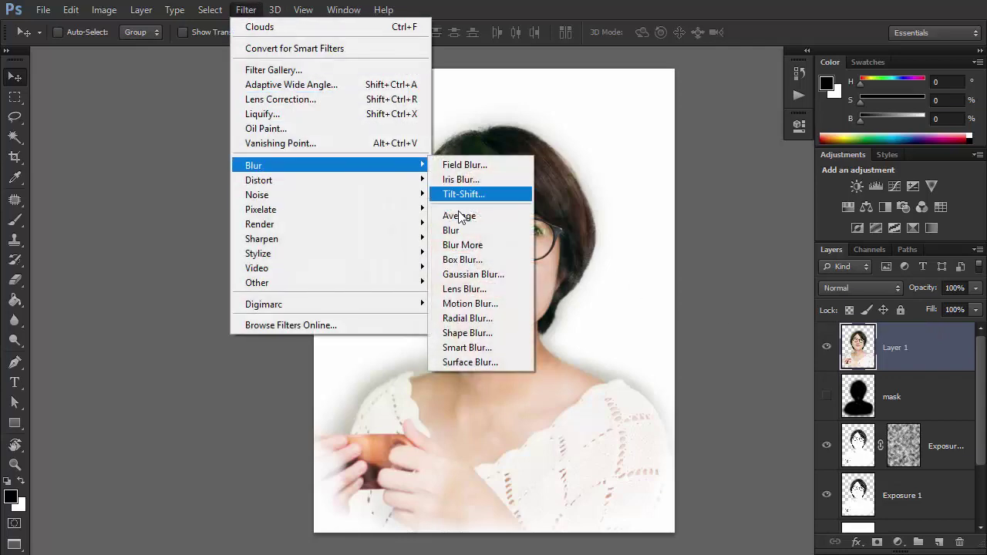
{"action": "left_click", "coordinate": [469, 347]}
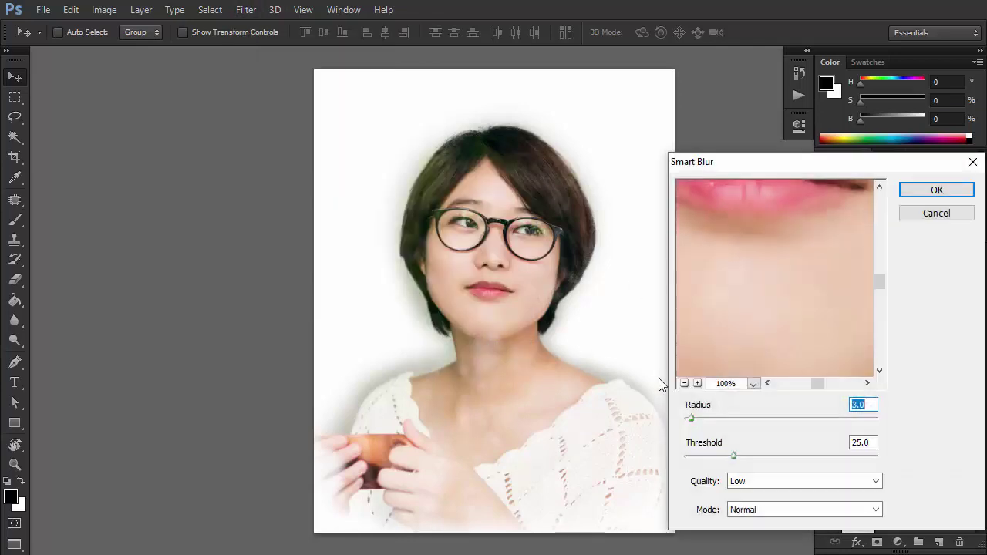
{"action": "left_click", "coordinate": [769, 509]}
{"action": "left_click", "coordinate": [760, 482]}
{"action": "left_click", "coordinate": [760, 482]}
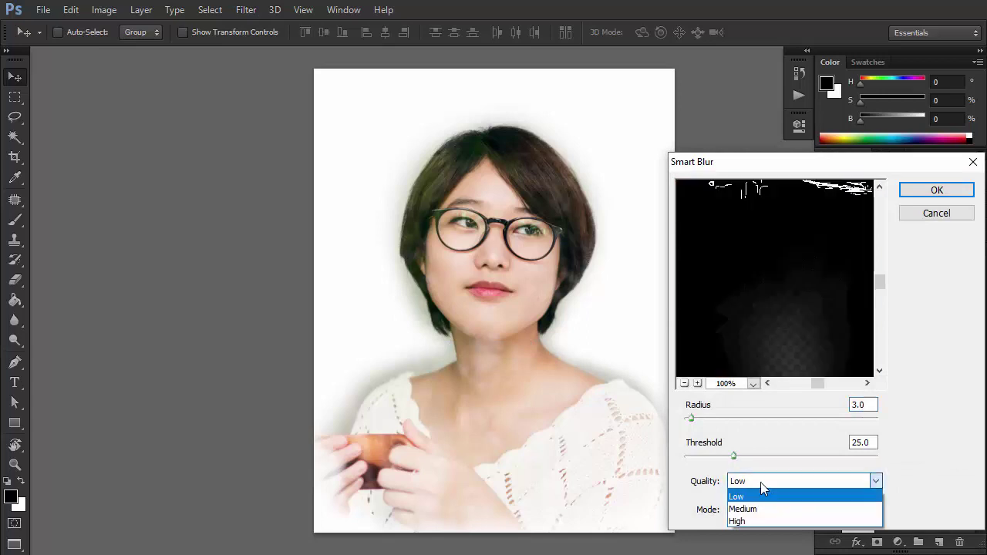
{"action": "left_click", "coordinate": [737, 521]}
{"action": "left_click_drag", "start_coordinate": [789, 203], "coordinate": [789, 279]}
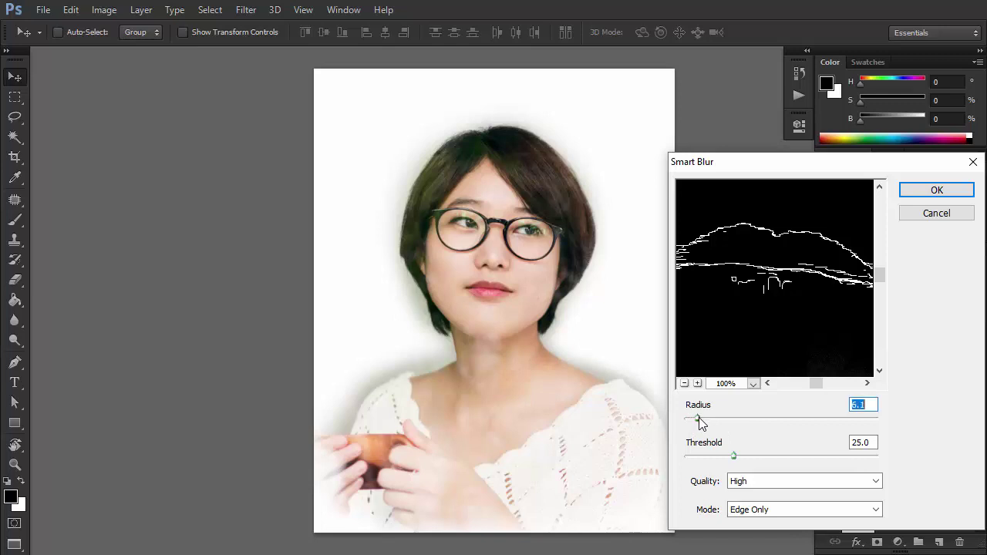
{"action": "left_click_drag", "start_coordinate": [735, 453], "coordinate": [748, 453]}
{"action": "left_click", "coordinate": [936, 190]}
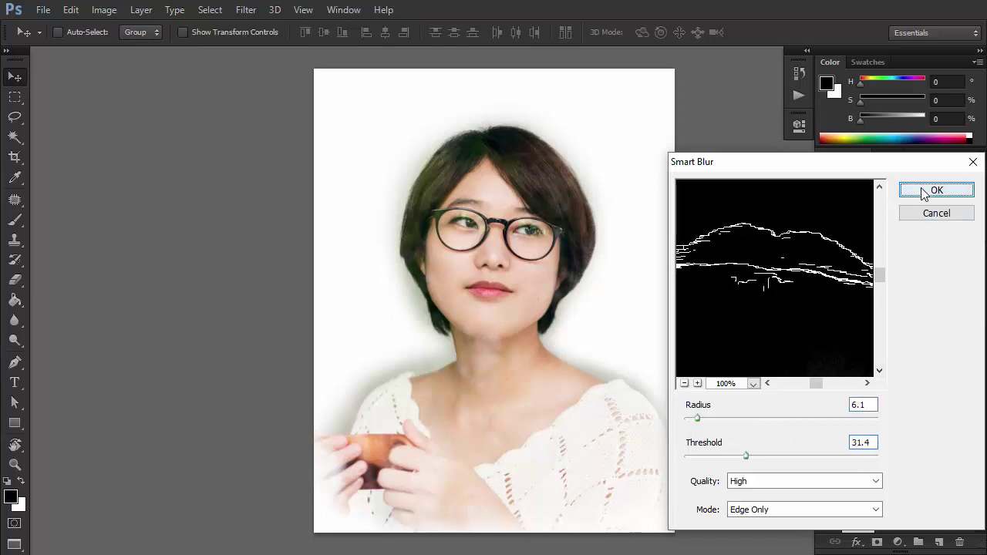
{"action": "left_click", "coordinate": [111, 10]}
Invert Layer 1 into a dark-line sketch and set its blend mode to Multiply.
{"action": "mouse_move", "coordinate": [115, 49]}
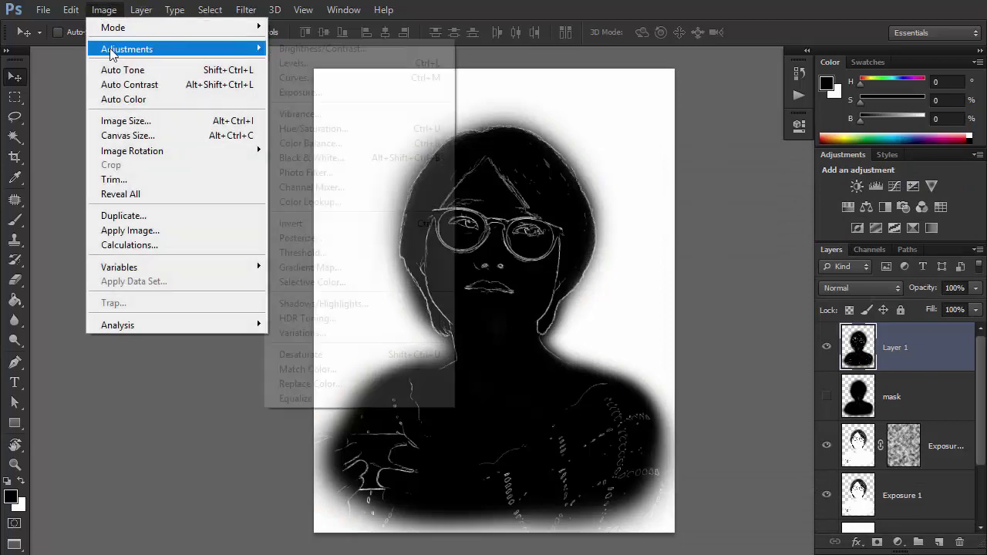
{"action": "left_click", "coordinate": [313, 225]}
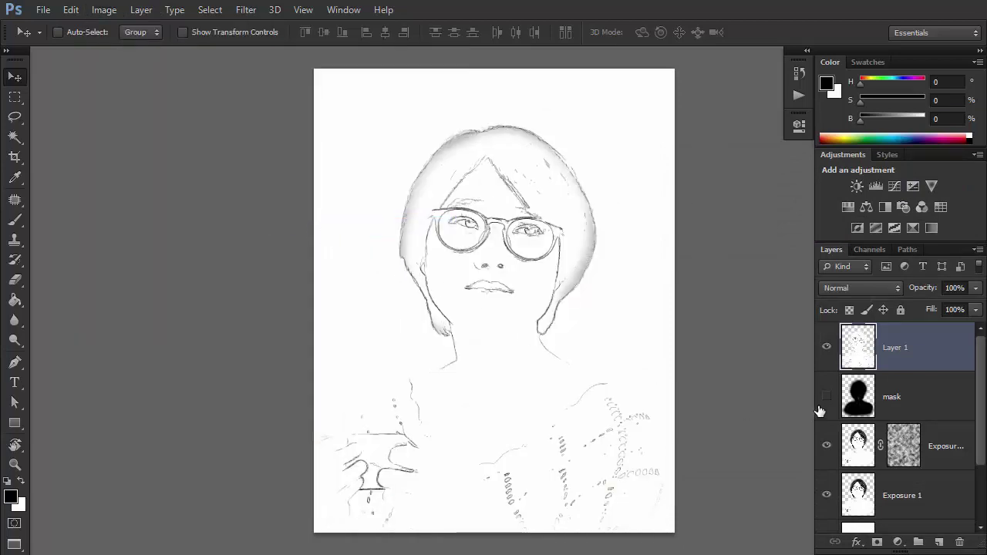
{"action": "left_click", "coordinate": [851, 288]}
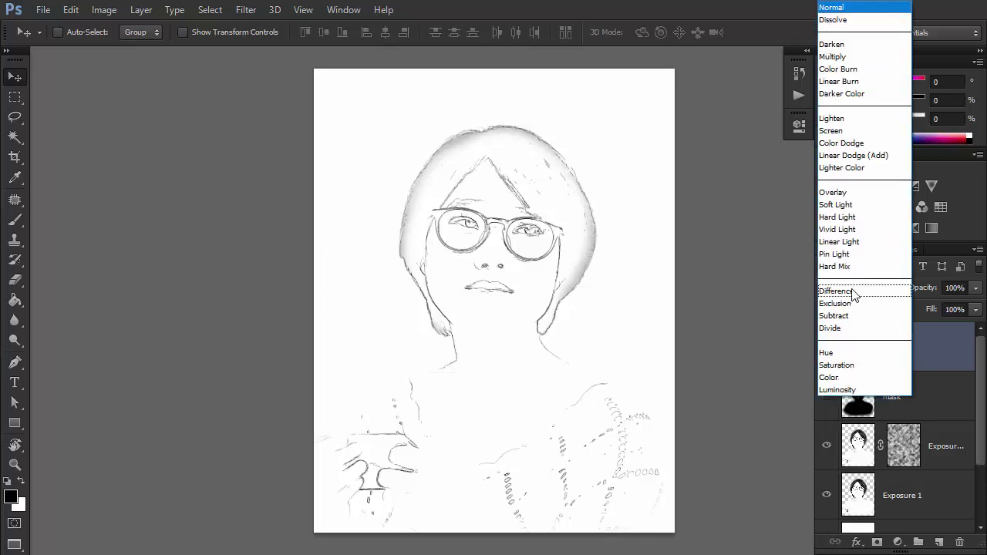
{"action": "left_click", "coordinate": [833, 56]}
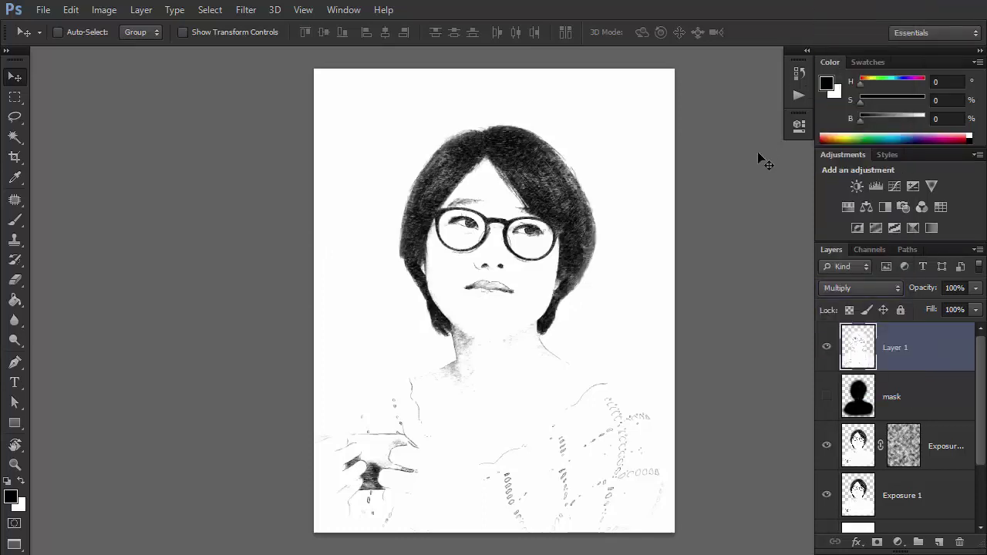
Add a colorized Hue/Saturation adjustment layer at Hue 226, Saturation 25 for blue ink.
{"action": "left_click", "coordinate": [899, 543]}
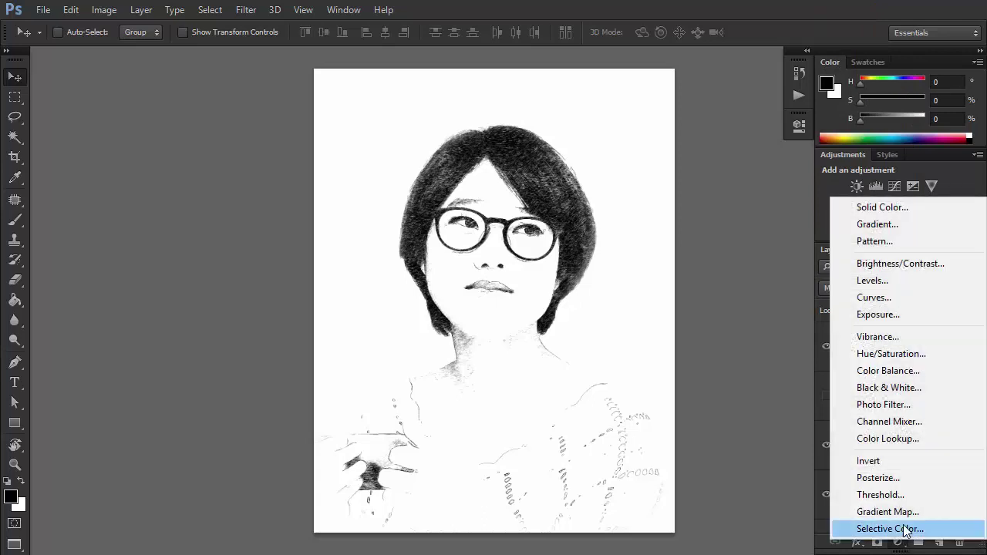
{"action": "left_click", "coordinate": [901, 355]}
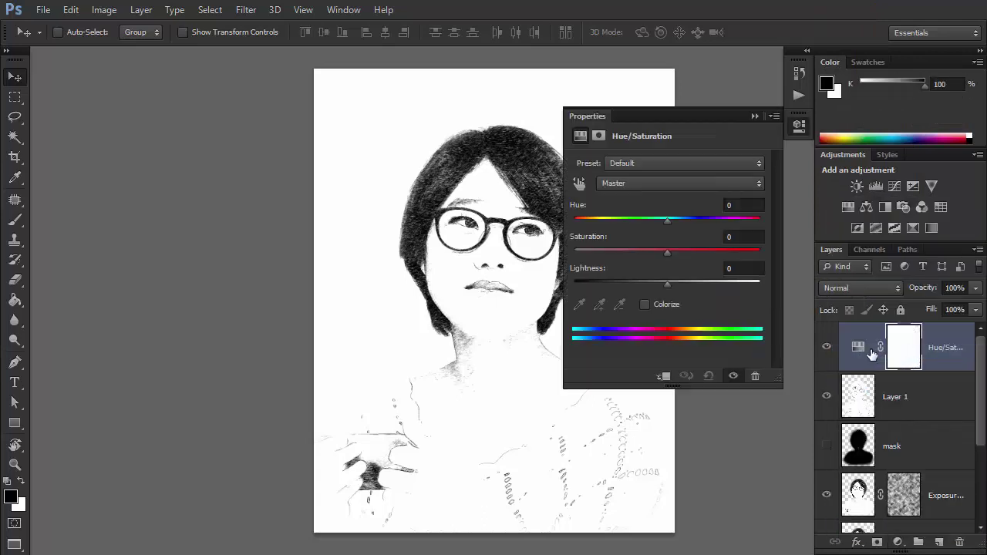
{"action": "left_click", "coordinate": [644, 304]}
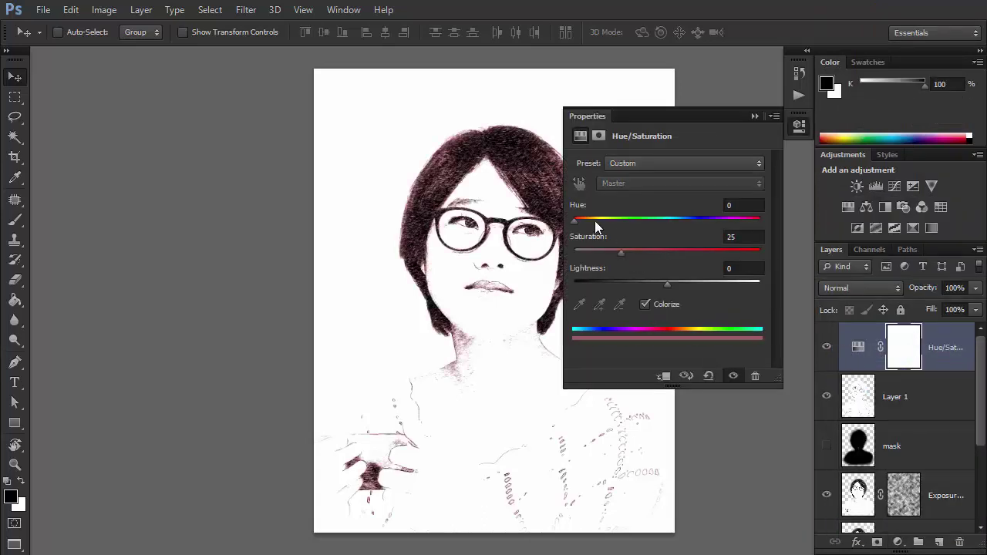
{"action": "mouse_move", "coordinate": [595, 220]}
{"action": "left_mouse_down"}
{"action": "mouse_move", "coordinate": [701, 227]}
{"action": "mouse_move", "coordinate": [688, 226]}
{"action": "left_mouse_up"}
{"action": "left_click", "coordinate": [754, 116]}
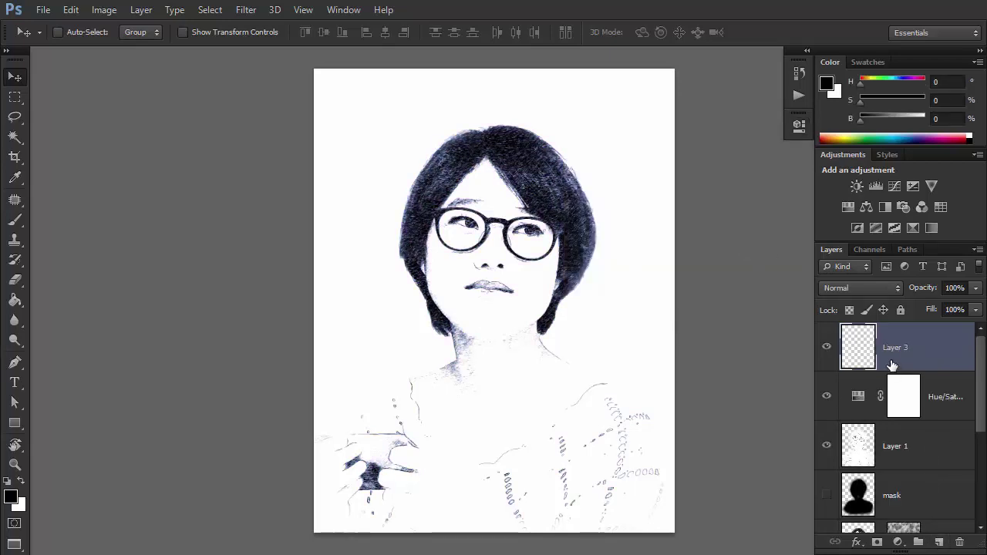
Fill Layer 3 with white.
{"action": "left_click", "coordinate": [70, 9]}
{"action": "left_click", "coordinate": [116, 228]}
{"action": "left_click", "coordinate": [811, 270]}
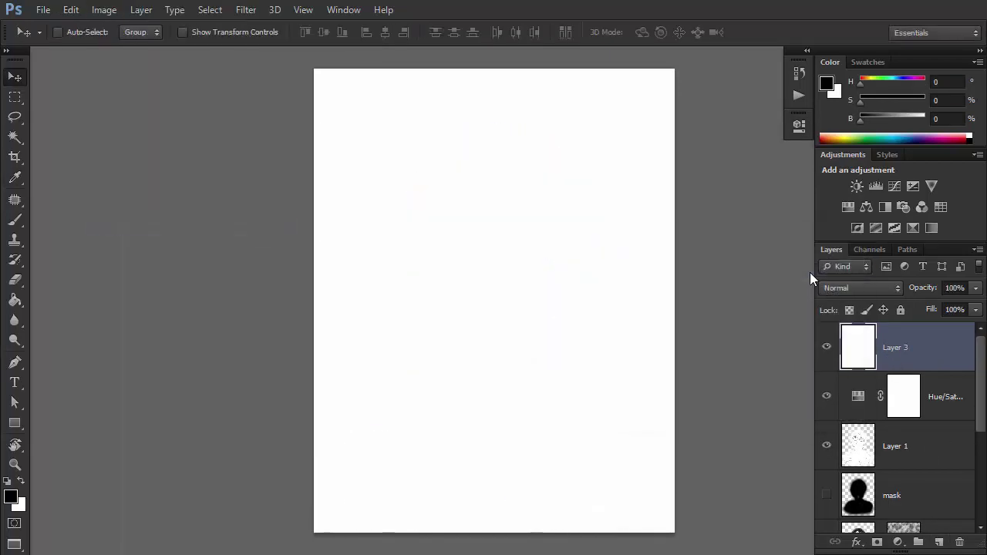
Give Layer 3 a square-grid Pattern Overlay at 221% scale and rasterize the layer style.
{"action": "double_click", "coordinate": [928, 359]}
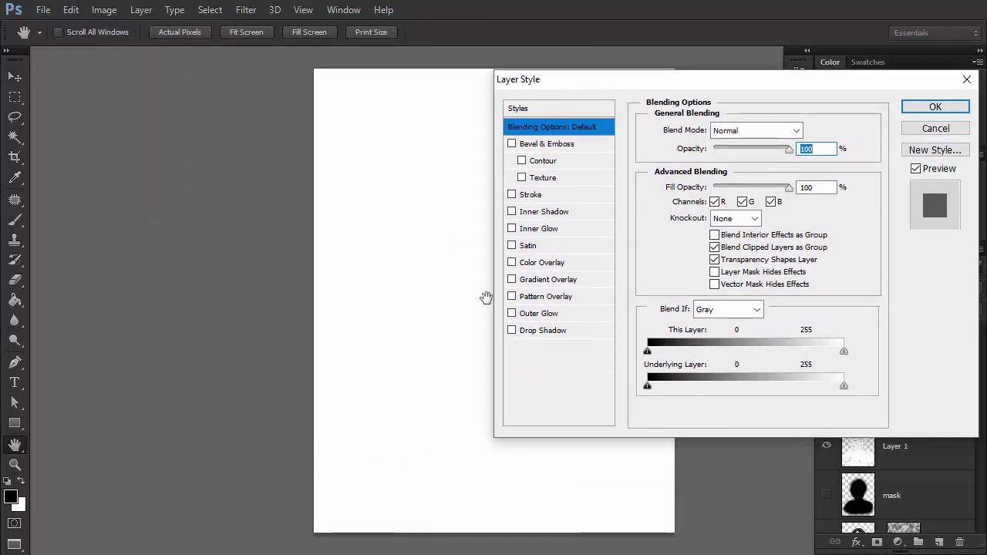
{"action": "left_click", "coordinate": [511, 297]}
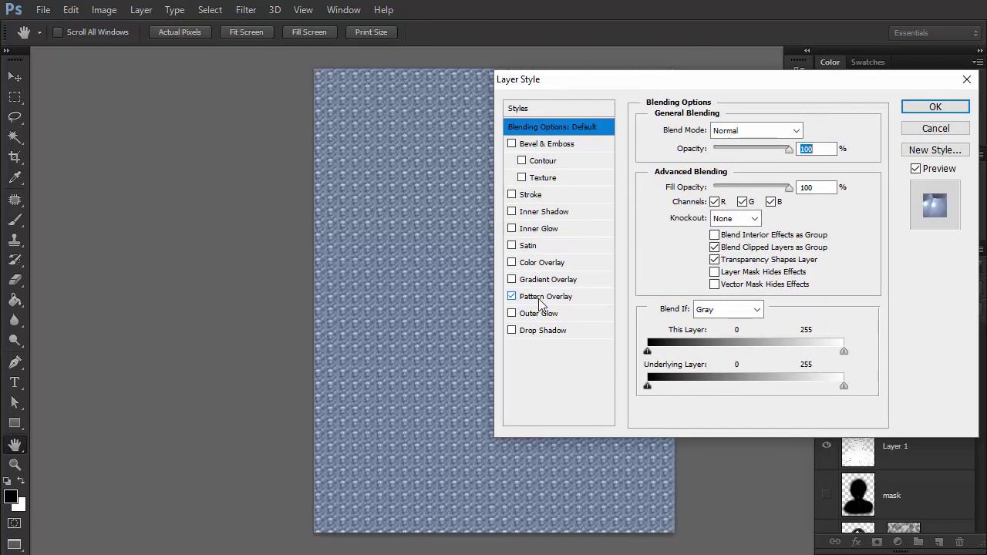
{"action": "left_click", "coordinate": [586, 298]}
{"action": "left_click", "coordinate": [751, 184]}
{"action": "left_click_drag", "start_coordinate": [793, 225], "coordinate": [793, 267]}
{"action": "left_click", "coordinate": [752, 270]}
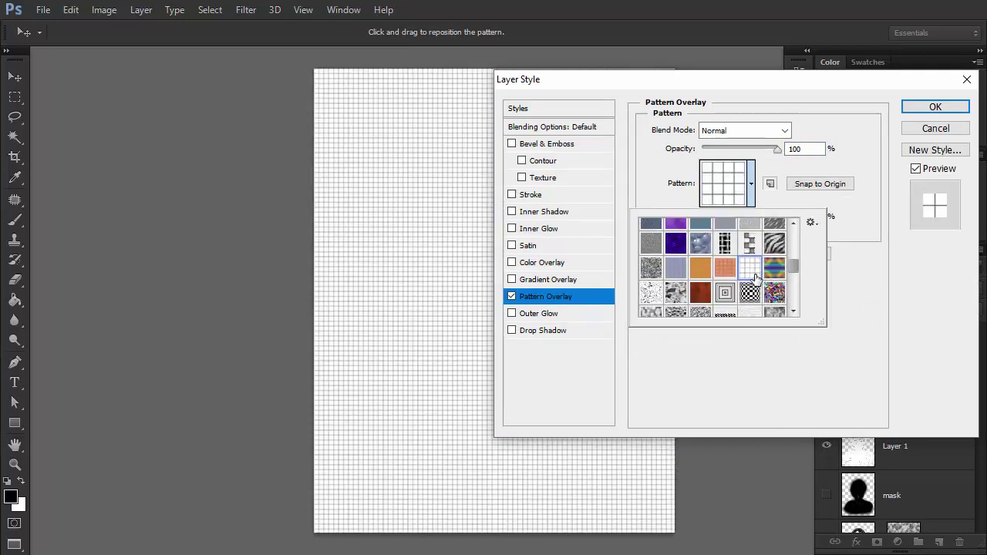
{"action": "left_click", "coordinate": [850, 254]}
{"action": "left_click_drag", "start_coordinate": [729, 217], "coordinate": [747, 219]}
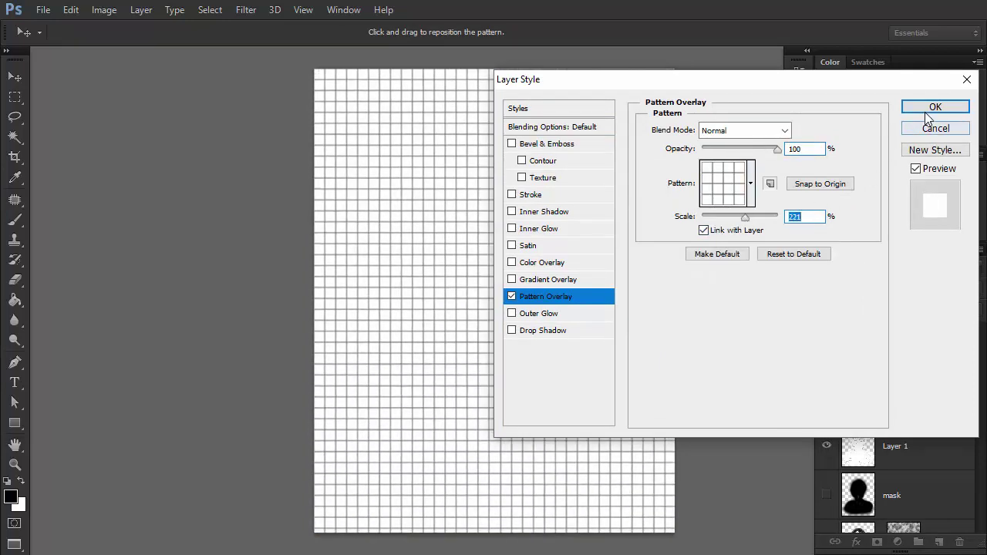
{"action": "left_click", "coordinate": [926, 111]}
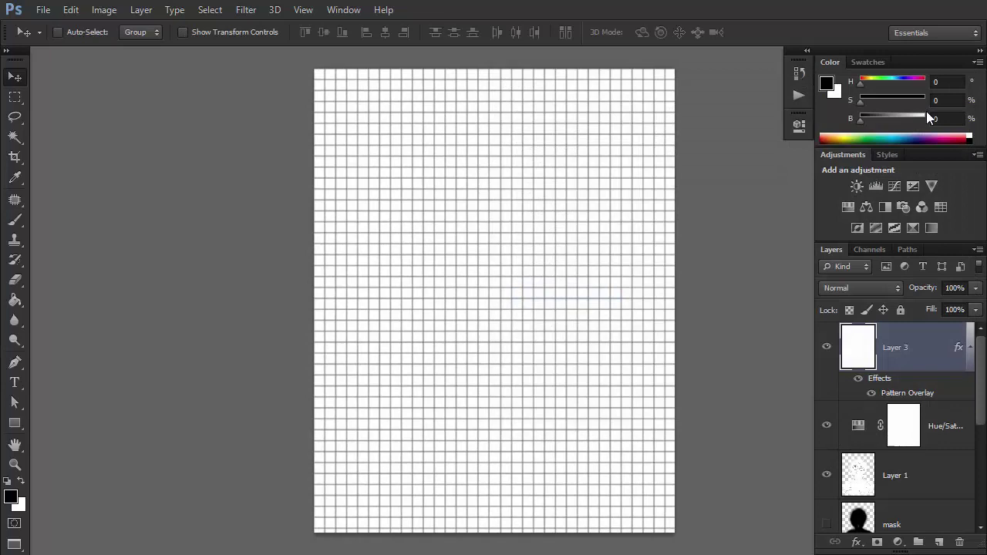
{"action": "right_click", "coordinate": [902, 342]}
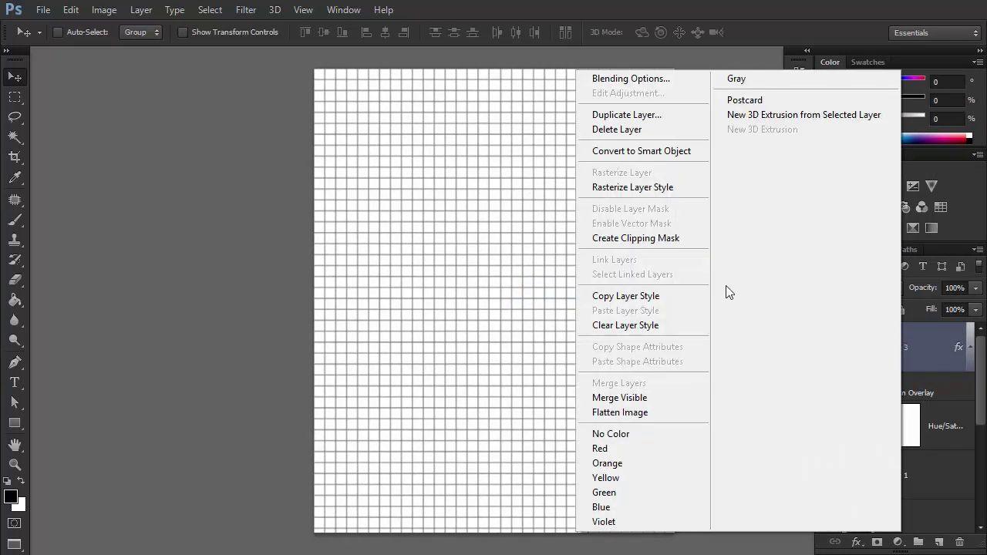
{"action": "left_click", "coordinate": [669, 190]}
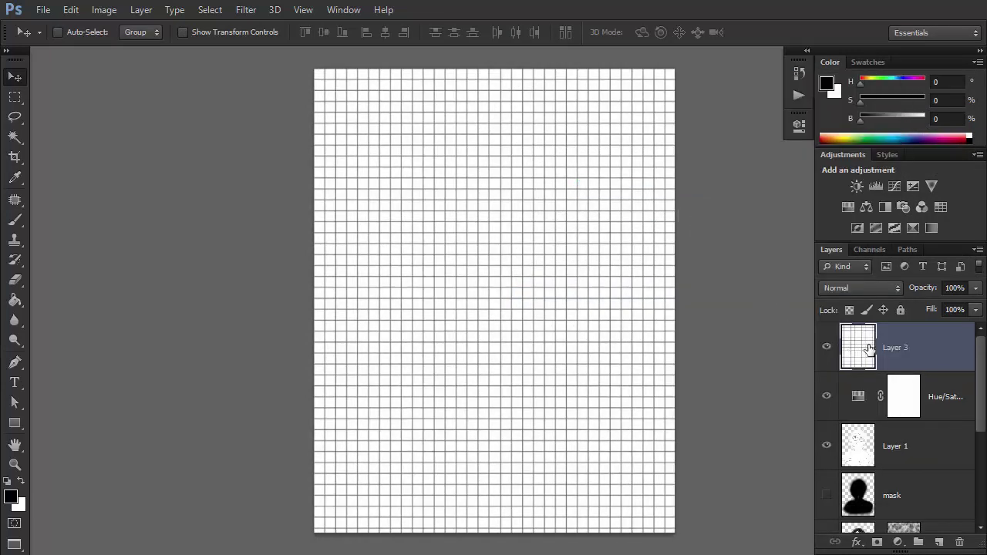
Multiply the grid layer and tint it with a clipped colorized Hue/Saturation: Hue 190, Saturation 25, Lightness +72.
{"action": "left_click", "coordinate": [862, 292]}
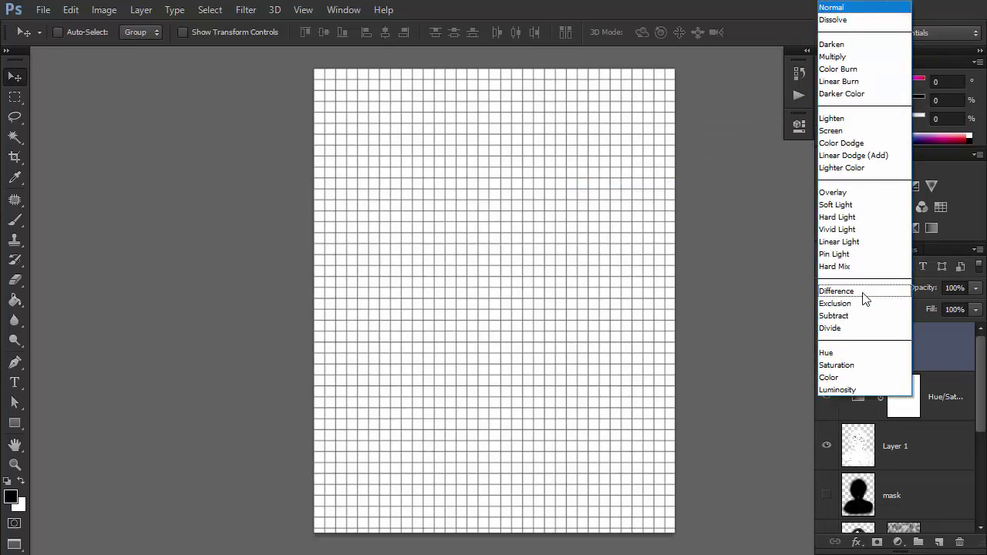
{"action": "left_click", "coordinate": [848, 60]}
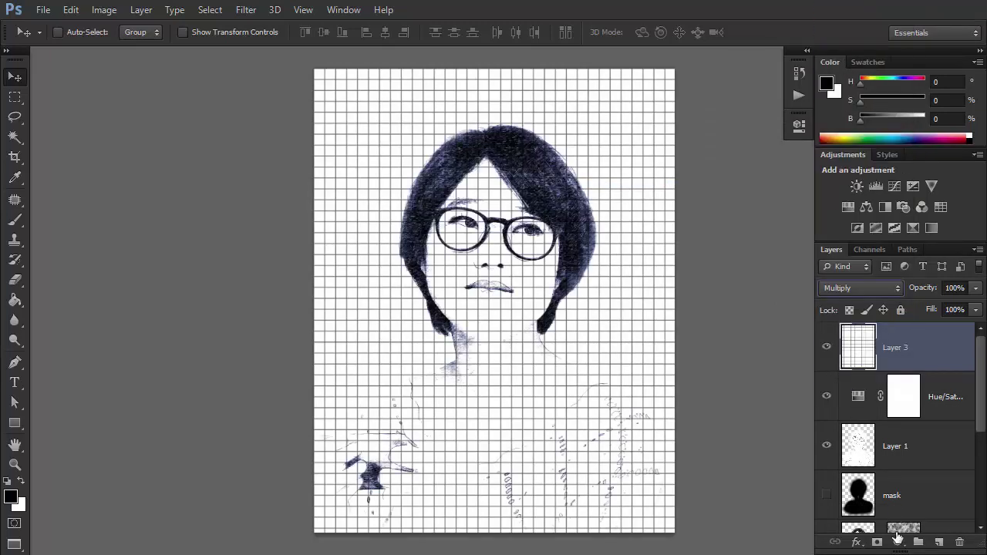
{"action": "left_click", "coordinate": [897, 540]}
{"action": "left_click", "coordinate": [843, 348]}
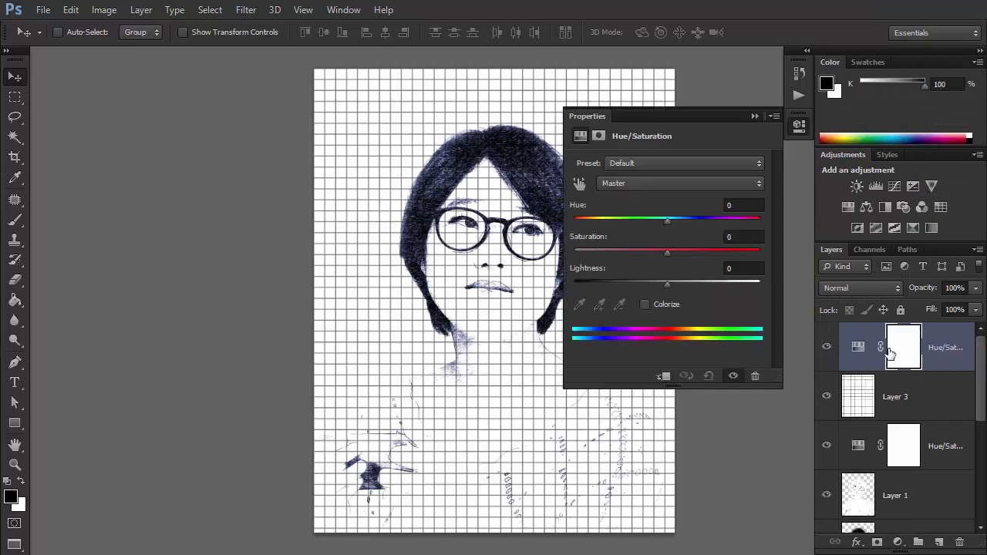
{"action": "left_click", "coordinate": [662, 378]}
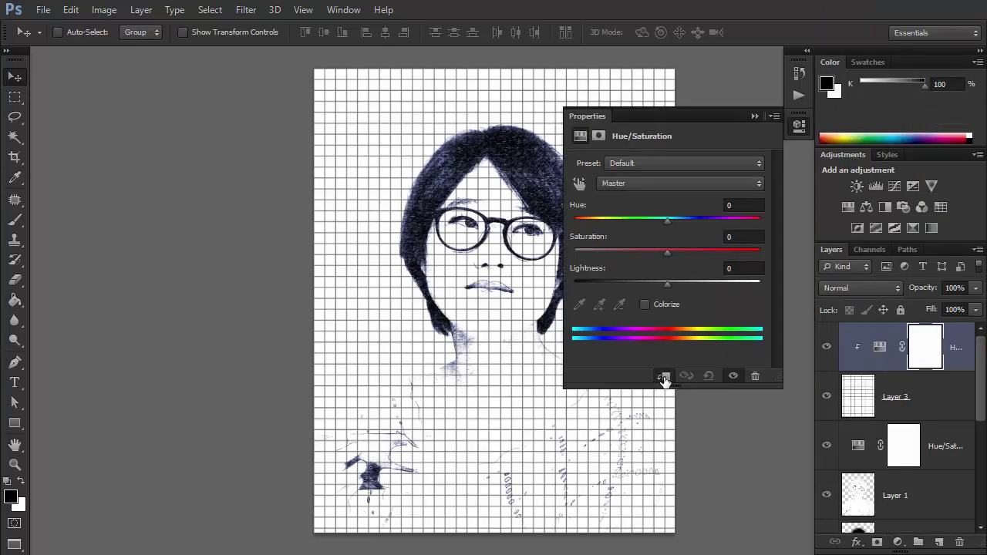
{"action": "left_click", "coordinate": [646, 304]}
{"action": "left_click_drag", "start_coordinate": [578, 221], "coordinate": [673, 234]}
{"action": "left_click_drag", "start_coordinate": [667, 283], "coordinate": [735, 297]}
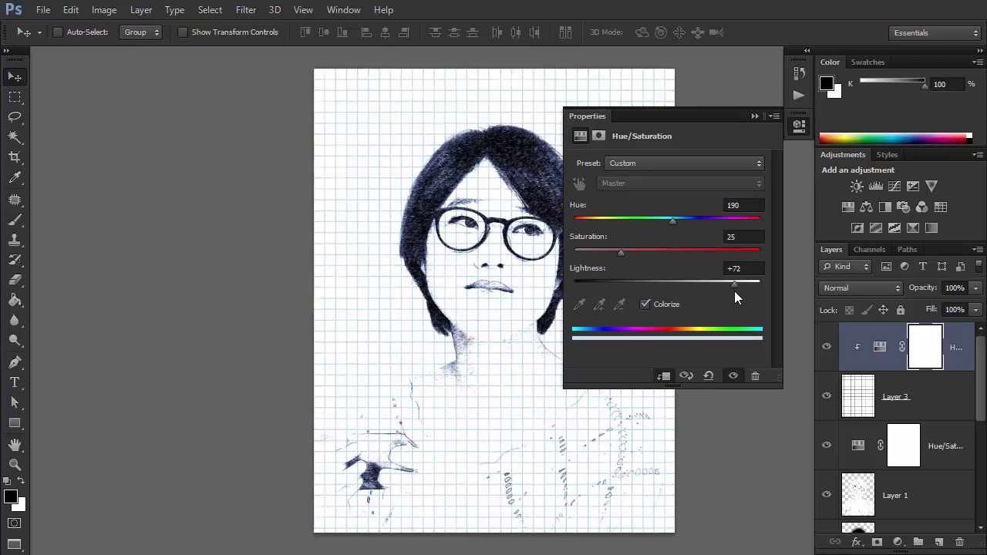
{"action": "left_click", "coordinate": [755, 116]}
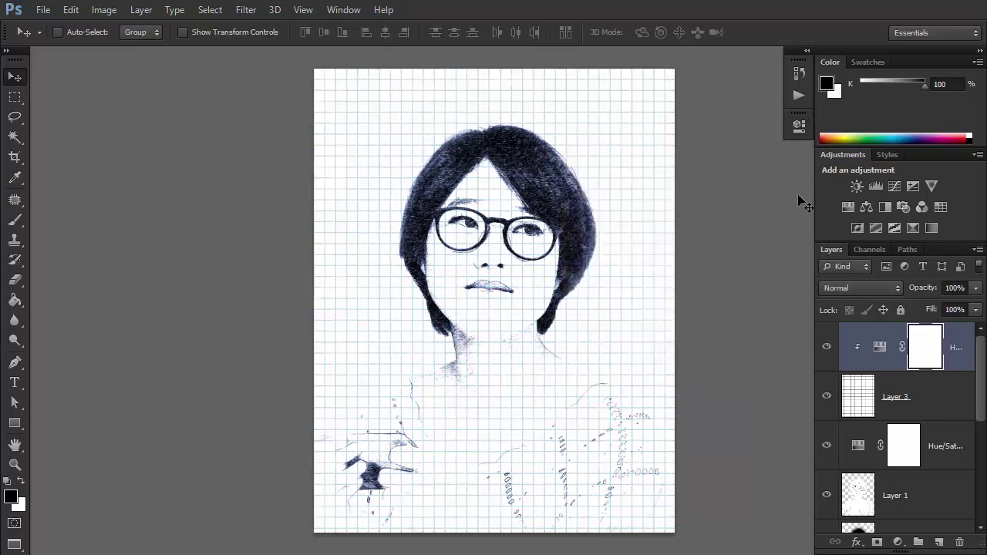
{"action": "left_click", "coordinate": [799, 94]}
Stop recording the ballpoint pen action, then play the Snow Effect+Color action on another photo.
{"action": "left_click", "coordinate": [641, 141]}
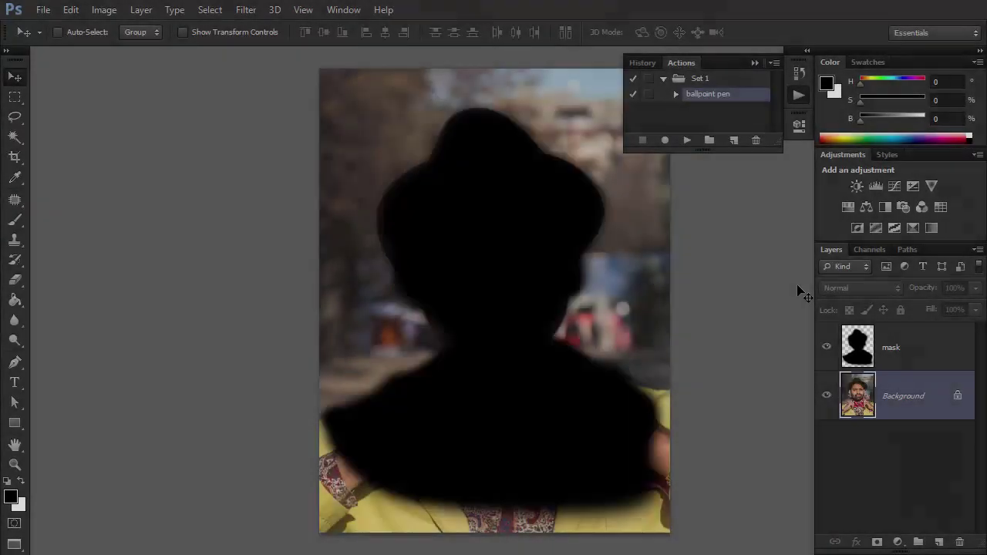
{"action": "left_click", "coordinate": [685, 139]}
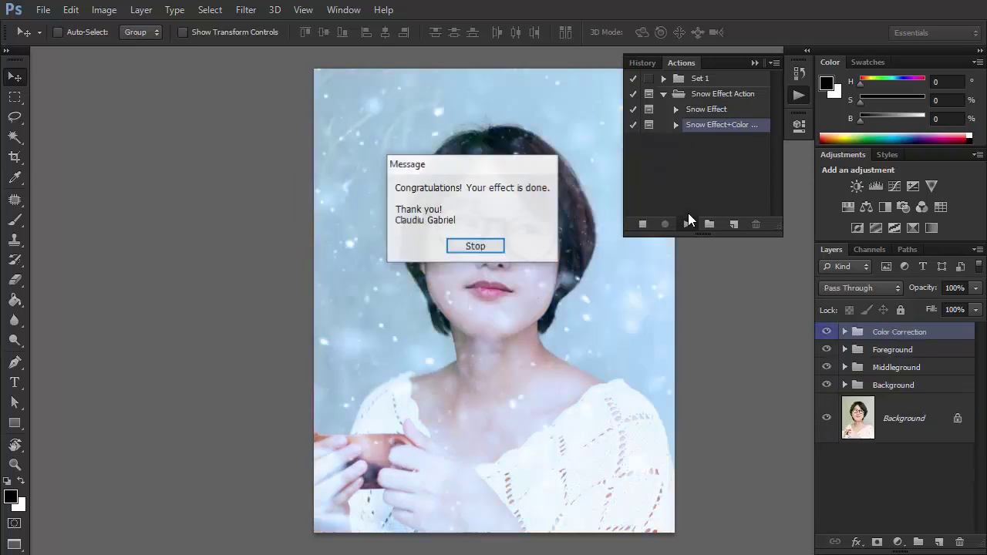
Dismiss the finished message, run the halftone action on the portrait, and delete its result layer.
{"action": "key", "text": "Return"}
{"action": "left_click", "coordinate": [767, 326]}
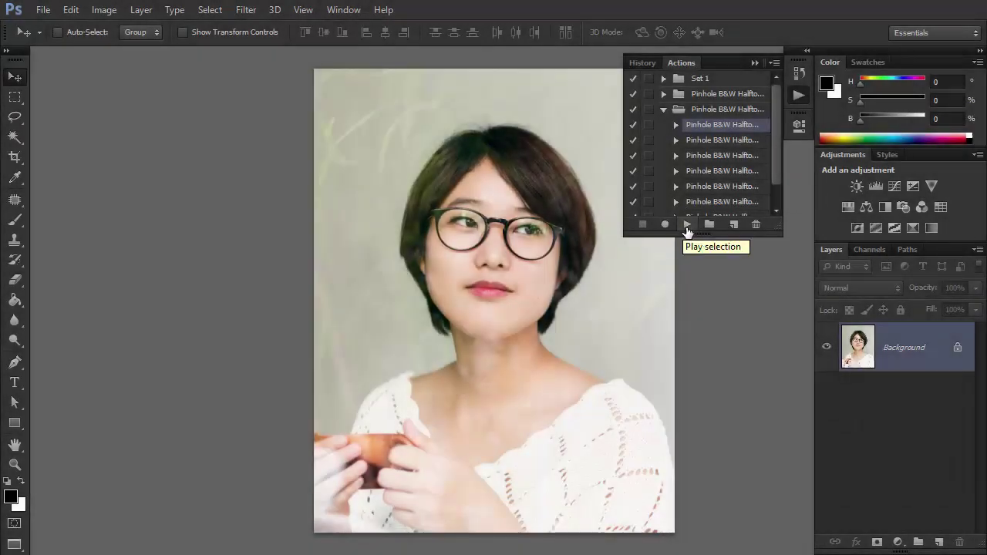
{"action": "left_click", "coordinate": [686, 229]}
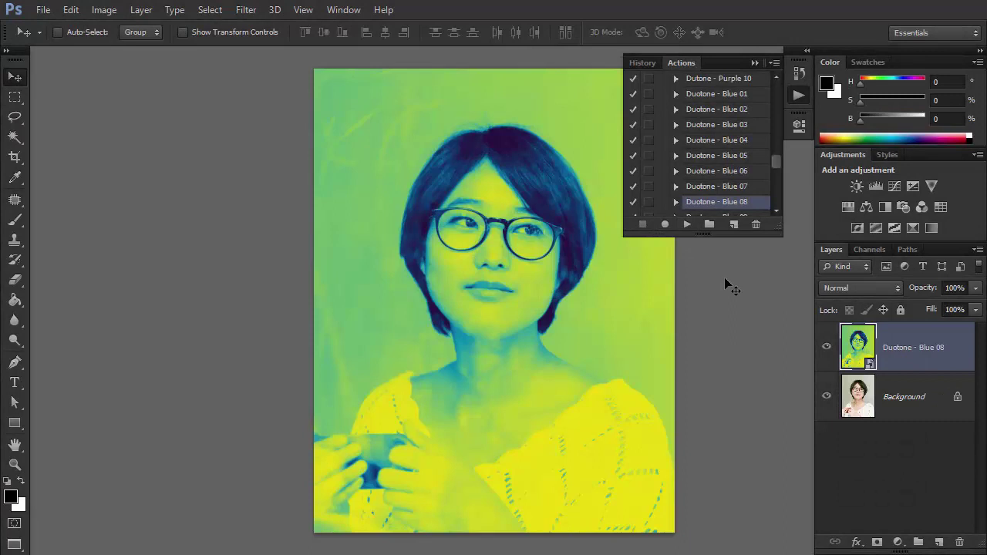
{"action": "key", "text": "Delete"}
Try the Duotone - Green 05 and Duotone - Blue 02 actions, deleting each resulting layer.
{"action": "scroll", "coordinate": [727, 198], "scroll_direction": "down", "scroll_amount": 3}
{"action": "left_click", "coordinate": [719, 186]}
{"action": "left_click", "coordinate": [687, 224]}
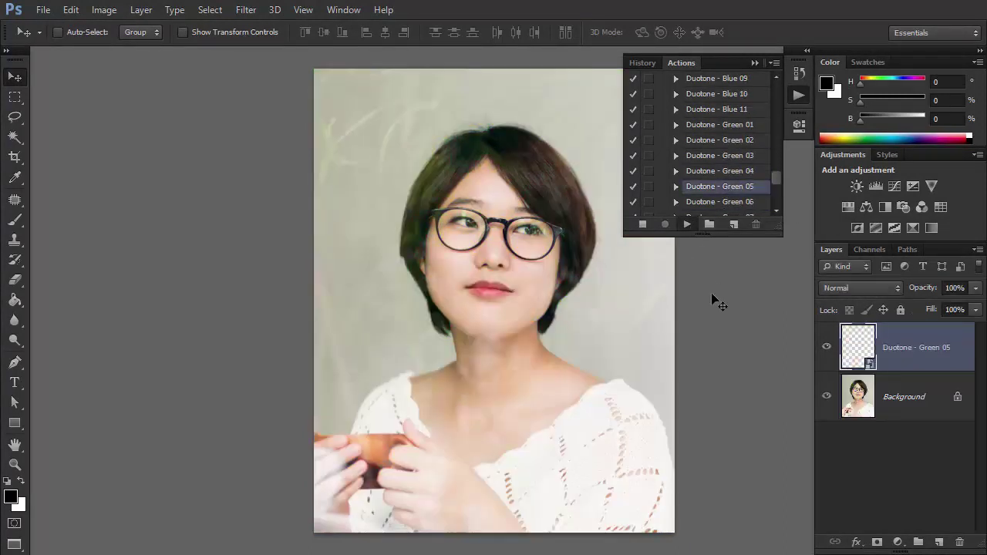
{"action": "key", "text": "Delete"}
{"action": "scroll", "coordinate": [721, 154], "scroll_direction": "up", "scroll_amount": 3}
{"action": "left_click", "coordinate": [716, 109]}
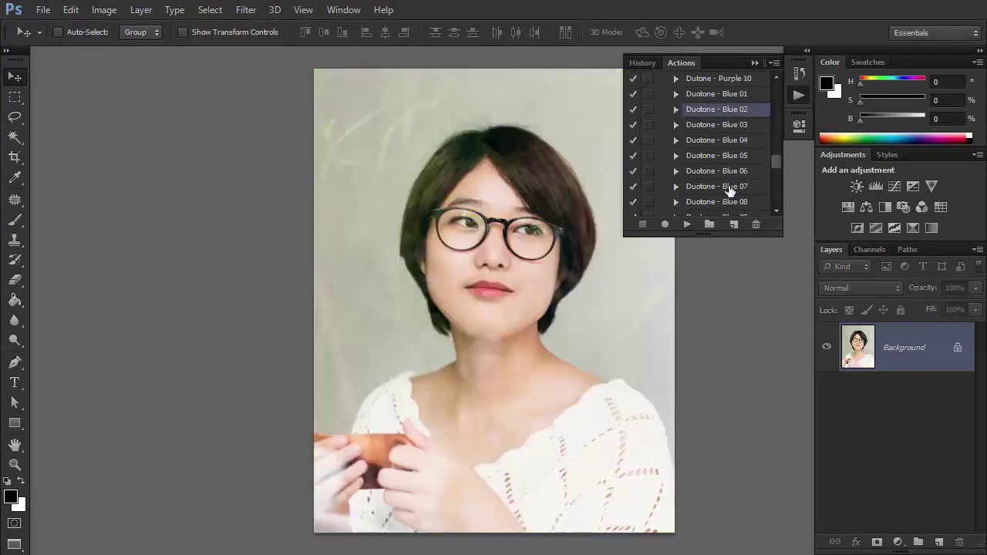
{"action": "left_click", "coordinate": [687, 224]}
{"action": "key", "text": "Delete"}
Run the Duotone - Exotic 02 action on the portrait.
{"action": "scroll", "coordinate": [727, 159], "scroll_direction": "down", "scroll_amount": 7}
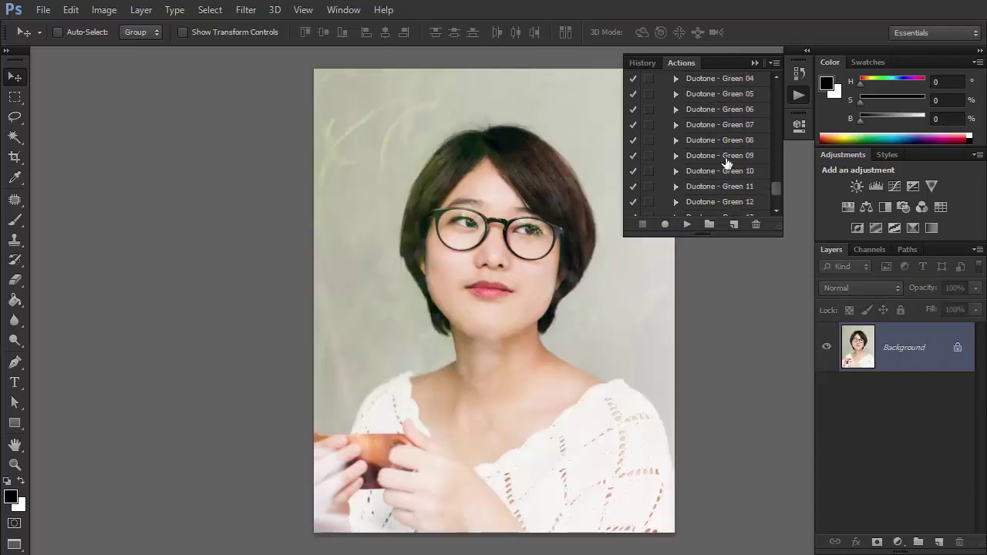
{"action": "left_click", "coordinate": [732, 192]}
{"action": "left_click", "coordinate": [687, 223]}
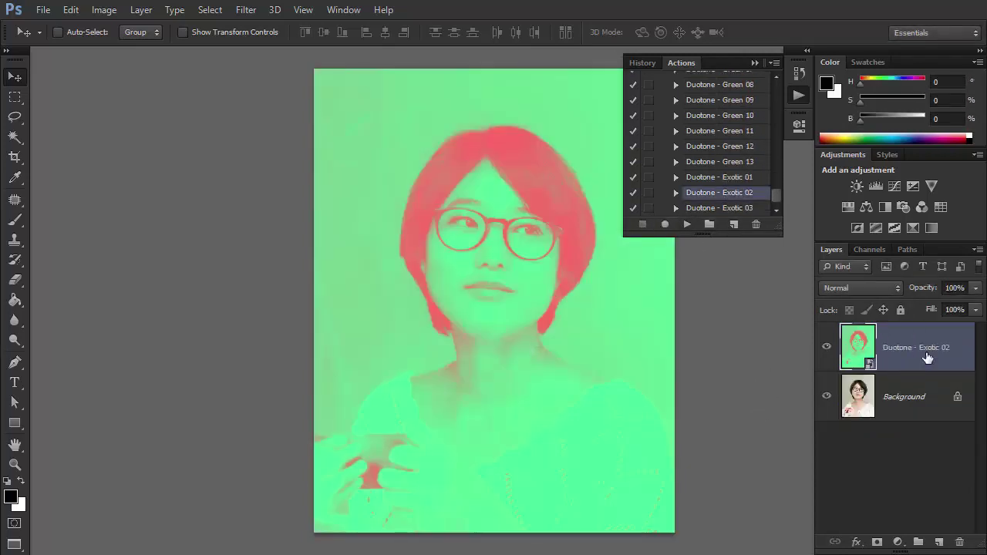